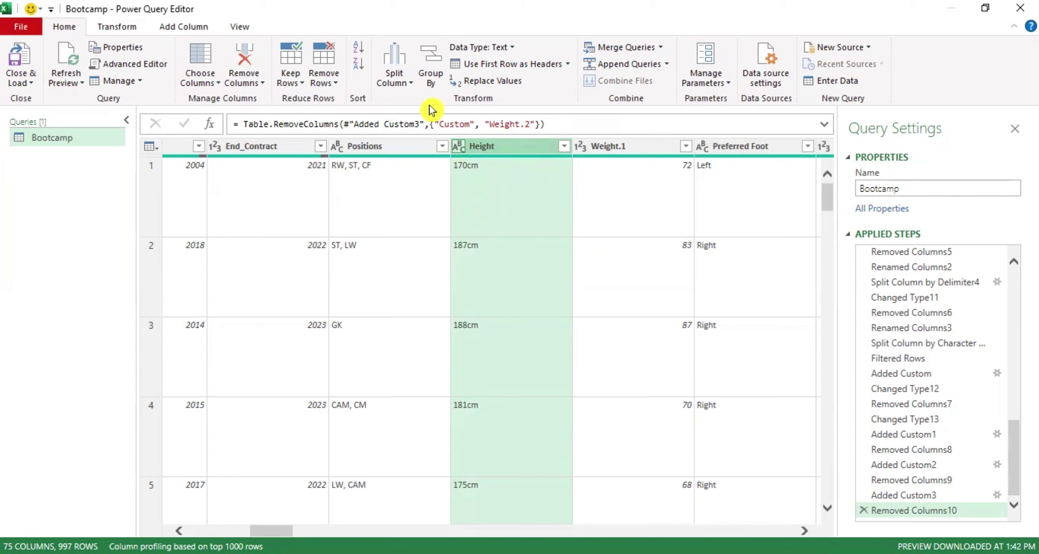
Step: Split the Height column at each transition from digit to non-digit
left_click(409, 80)
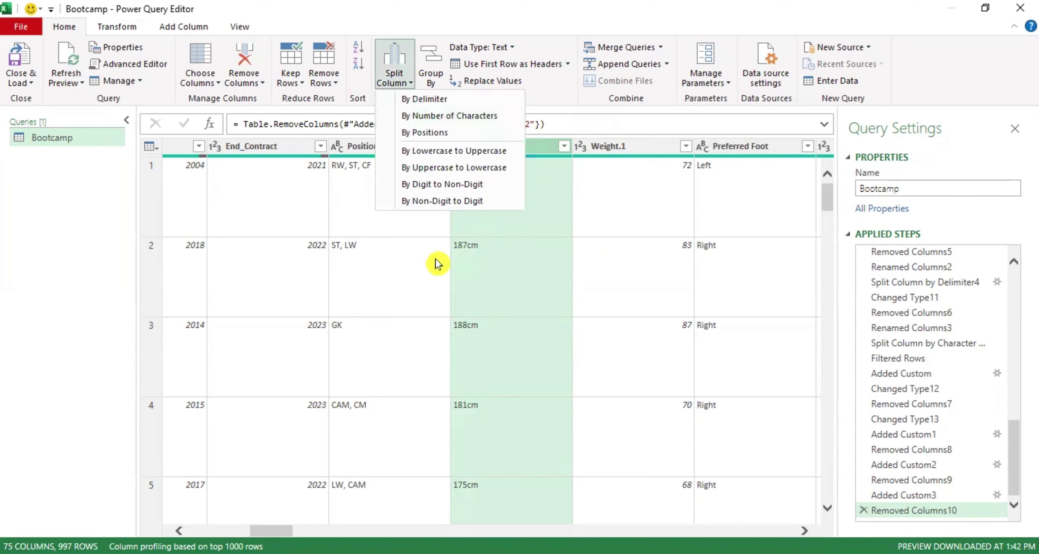
left_click(465, 261)
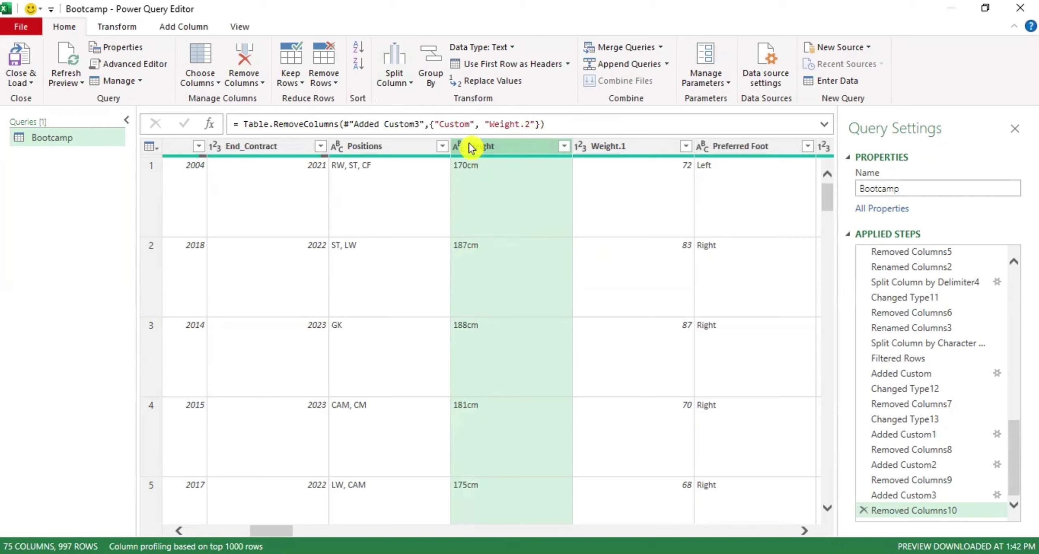
left_click(107, 29)
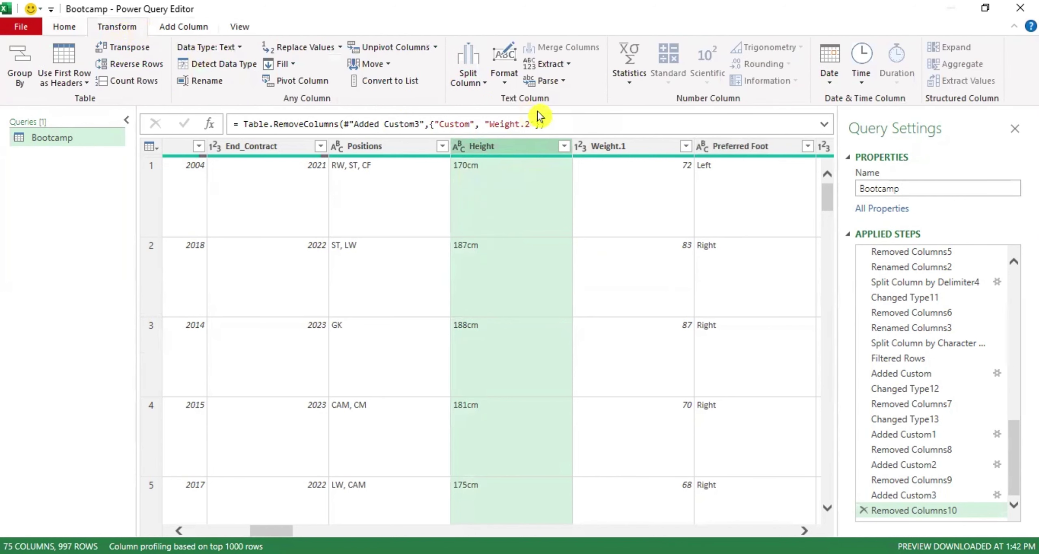
left_click(484, 86)
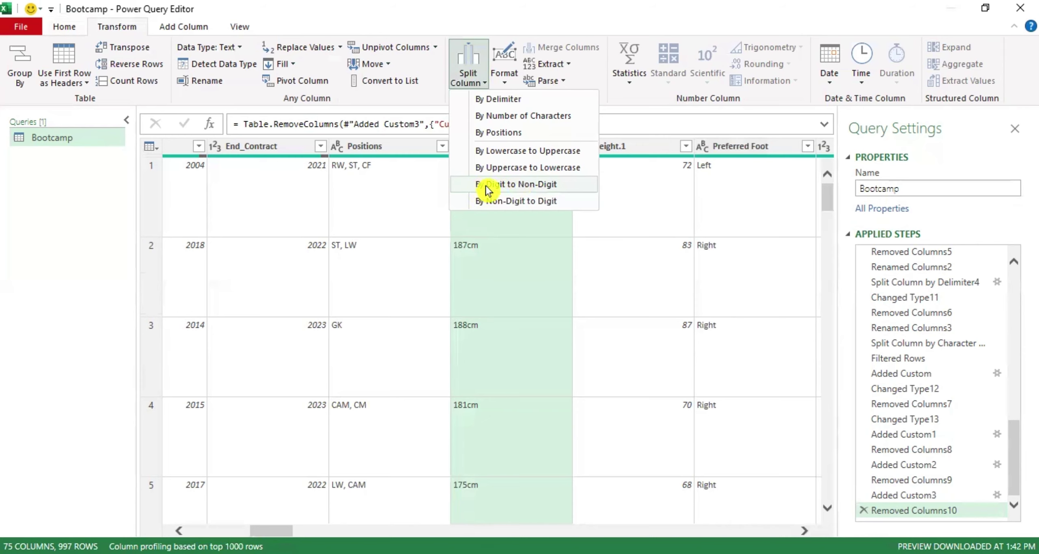
left_click(484, 258)
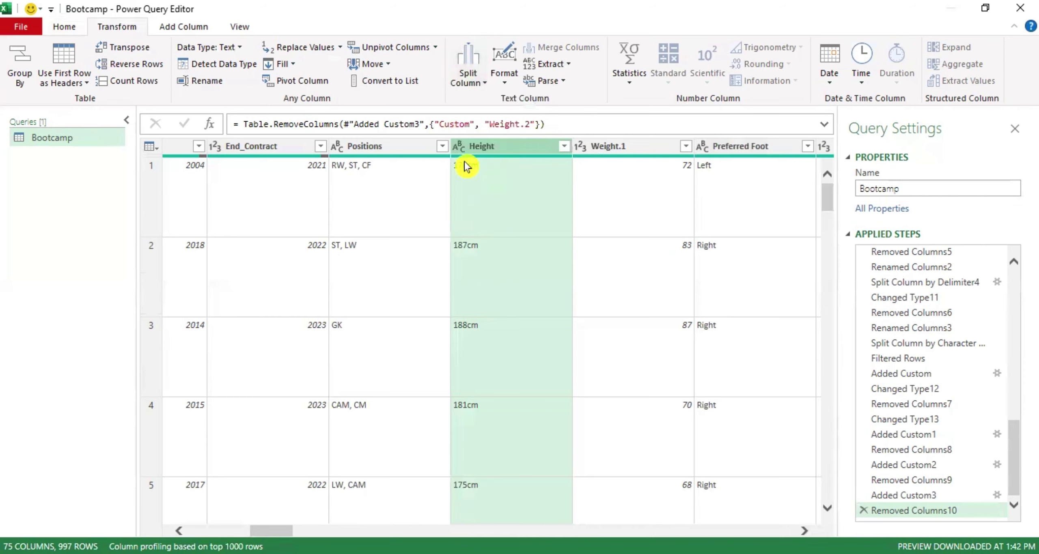
left_click(468, 77)
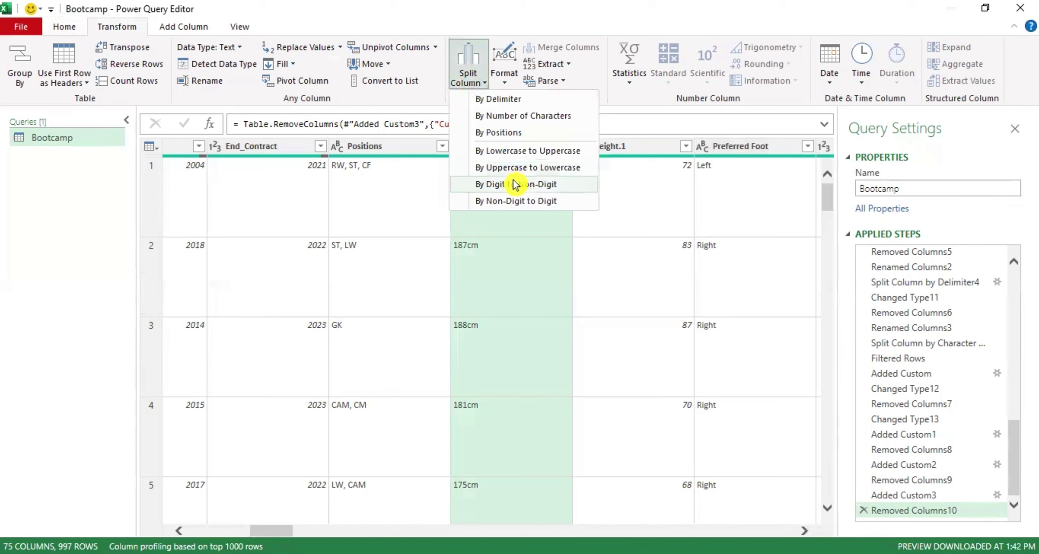
left_click(514, 185)
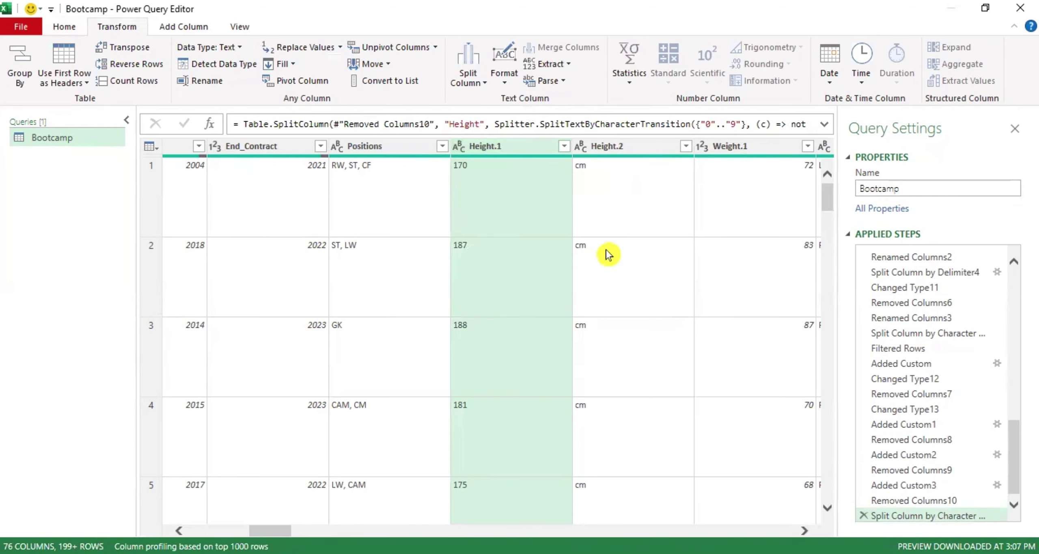
Step: Remove the Height.2 column that holds only the cm unit text
left_click(603, 148)
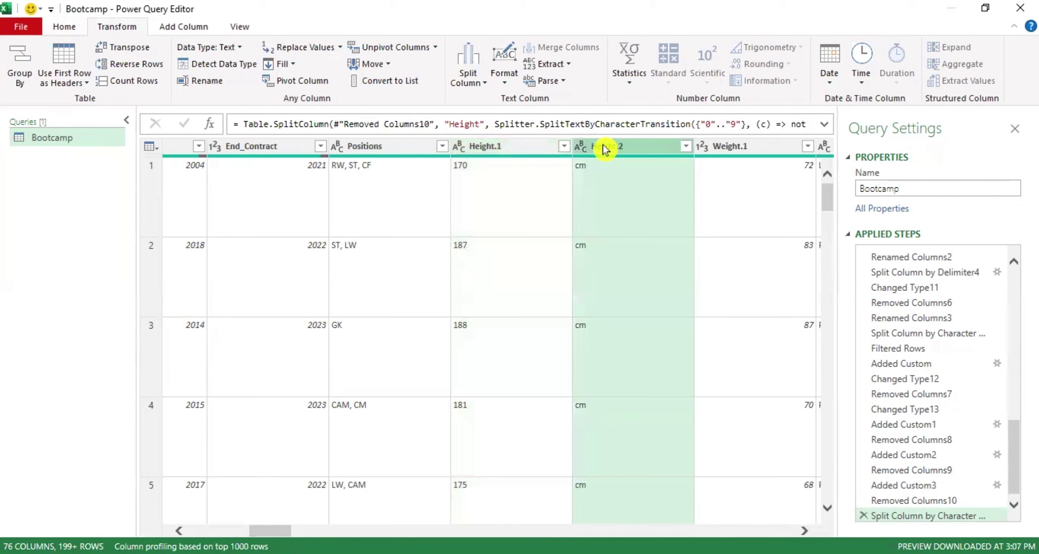
right_click(604, 149)
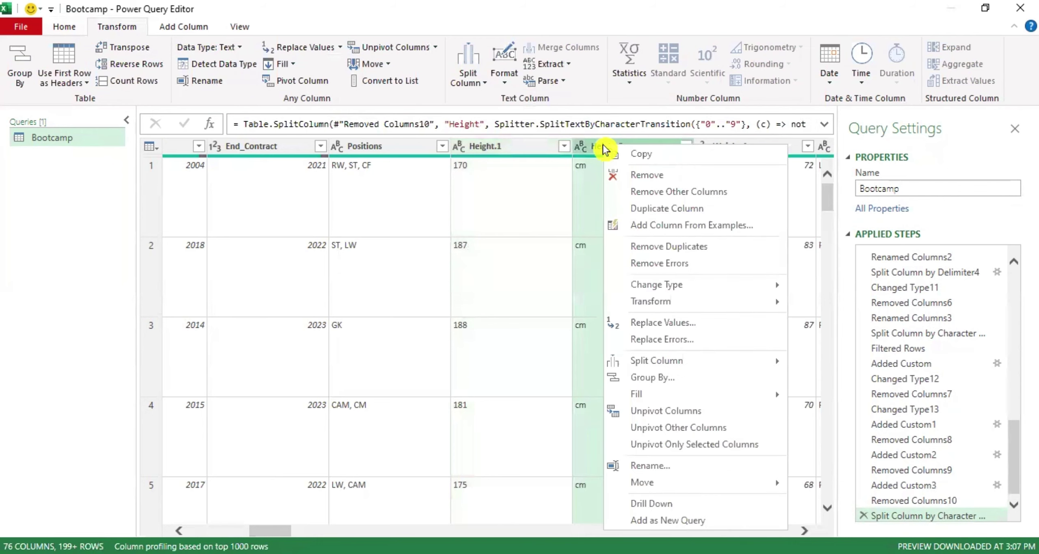
left_click(637, 179)
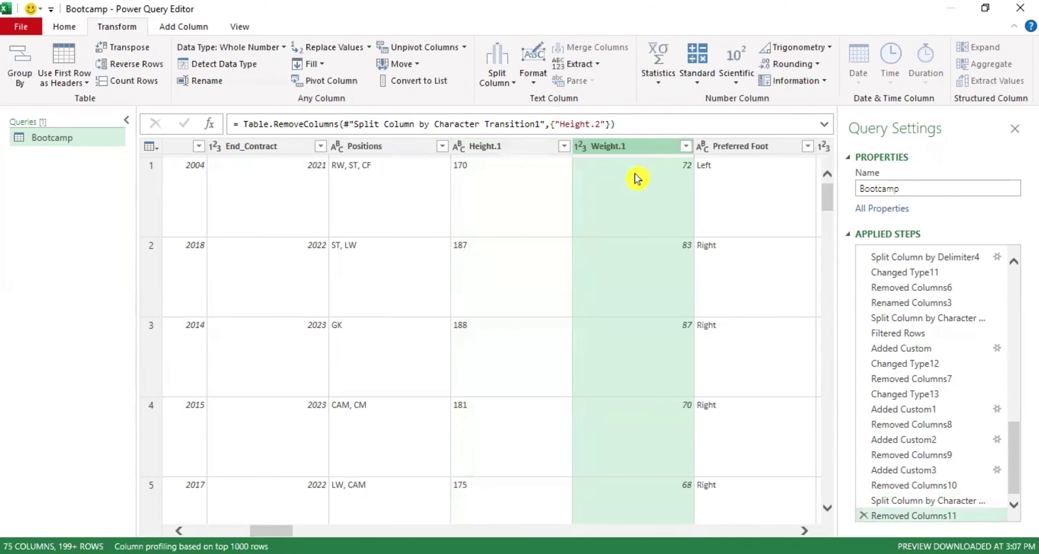
Step: Rename the Height.1 column to "Height (cm)" and set its data type to Whole Number
left_click(515, 146)
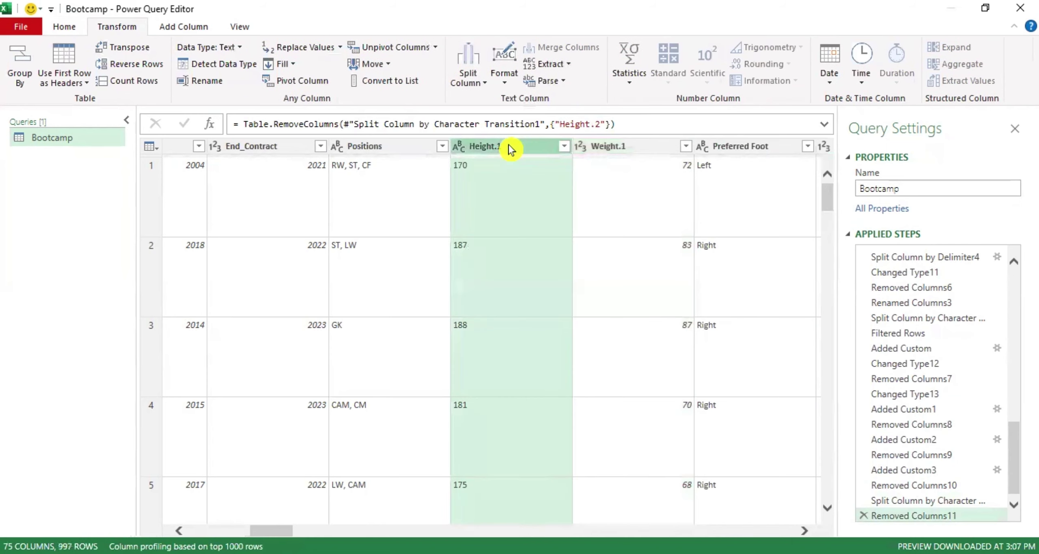
double_click(542, 143)
type("Height (cm")
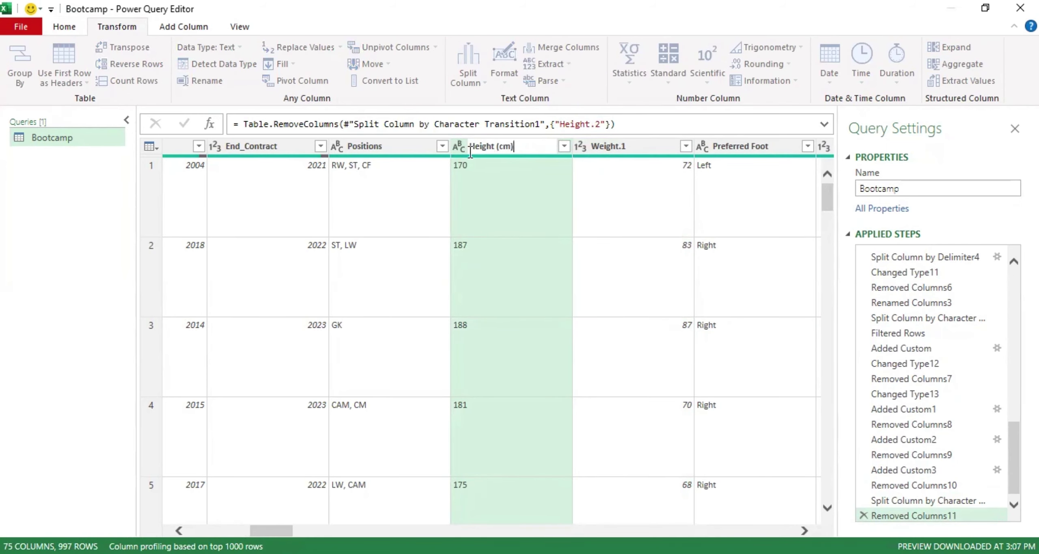
left_click(471, 225)
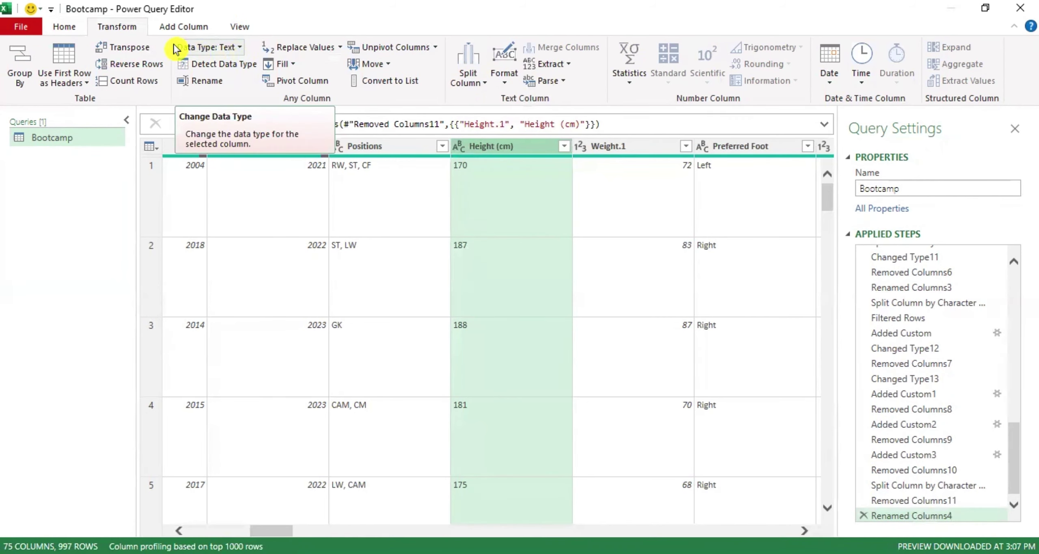
left_click(243, 49)
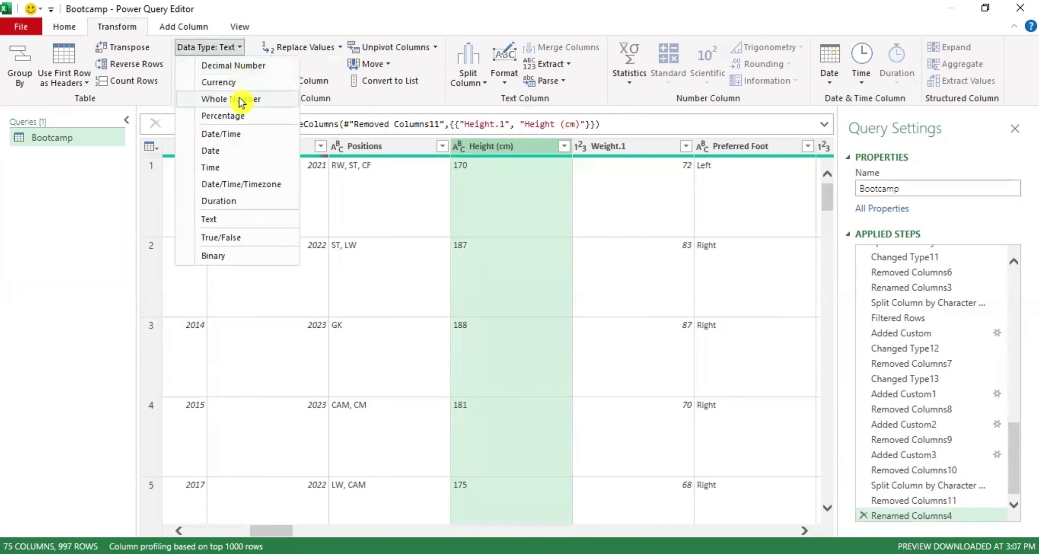
left_click(242, 102)
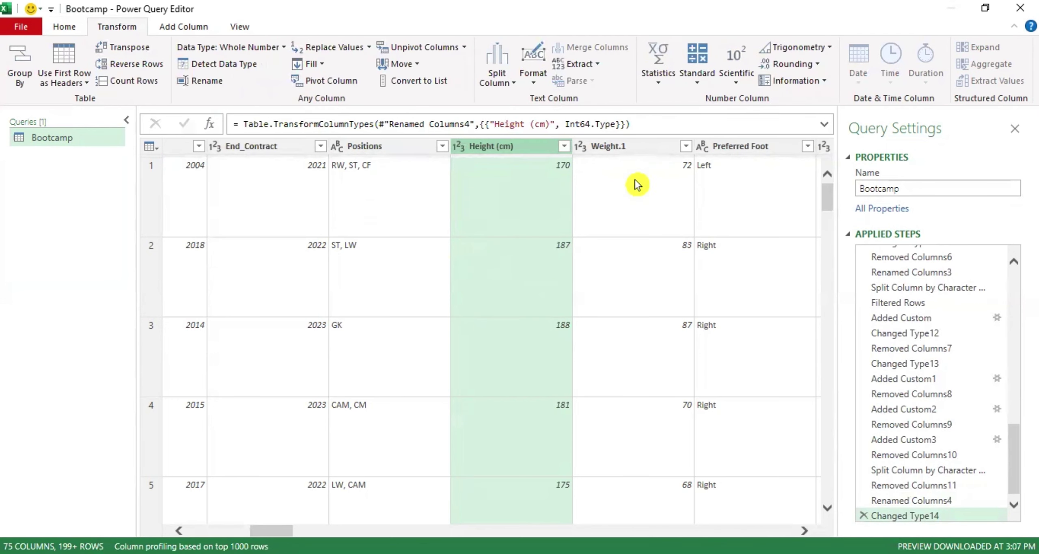
Step: Rename the Weight.1 column to "Weight (kg)"
double_click(640, 148)
left_click(639, 145)
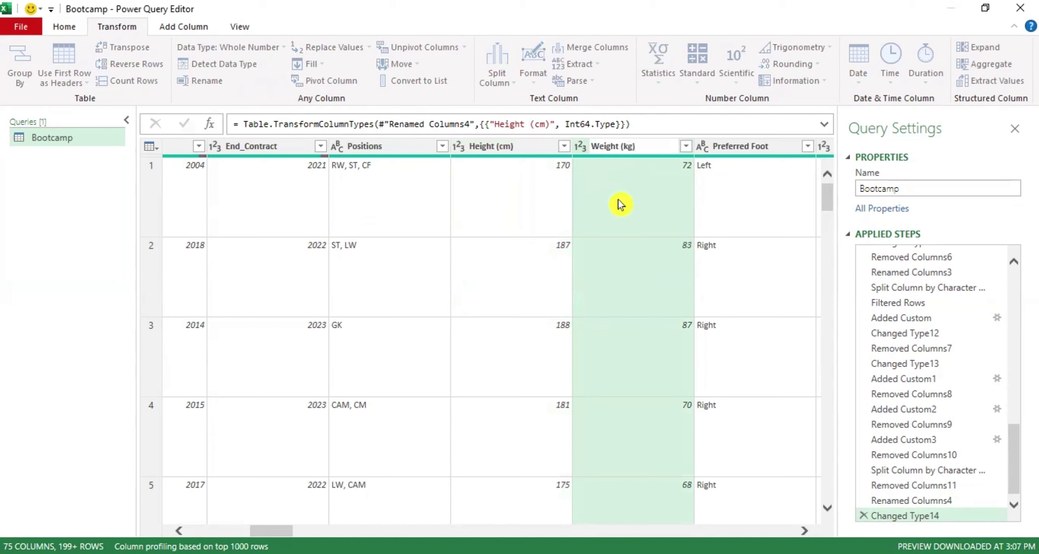
key("Return")
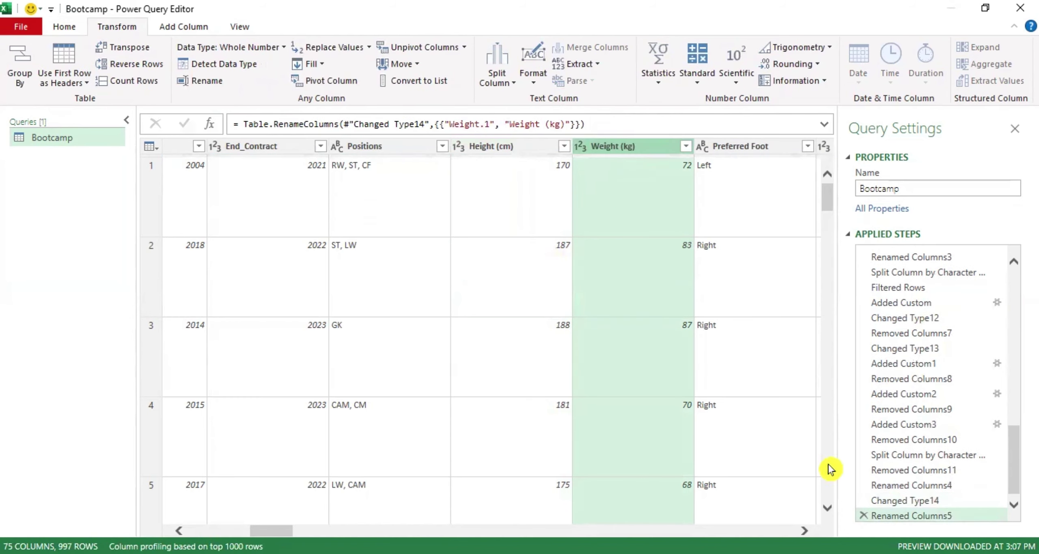
Step: Split the Joined date column by the custom delimiter "/" at each occurrence
left_click(179, 532)
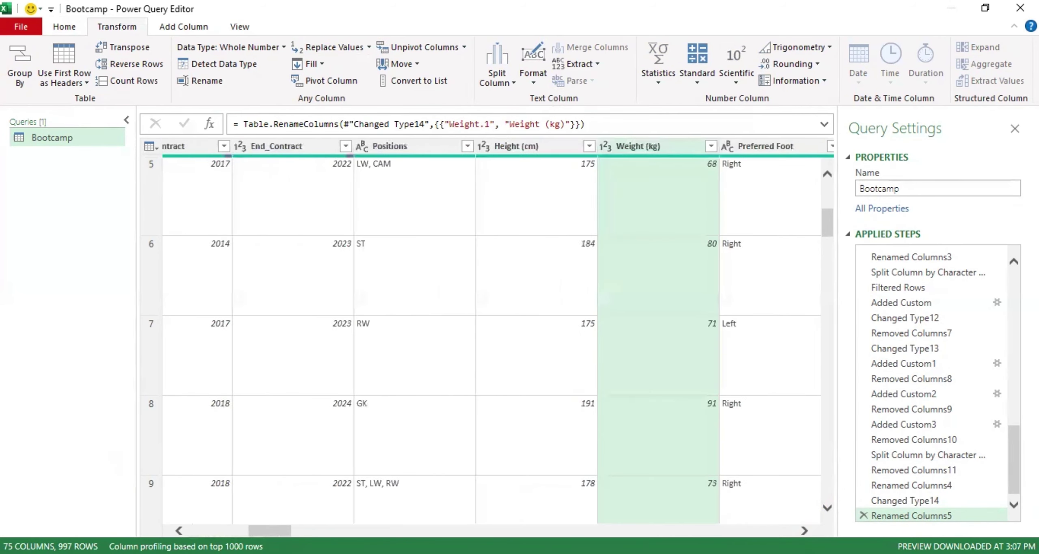
left_click(179, 531)
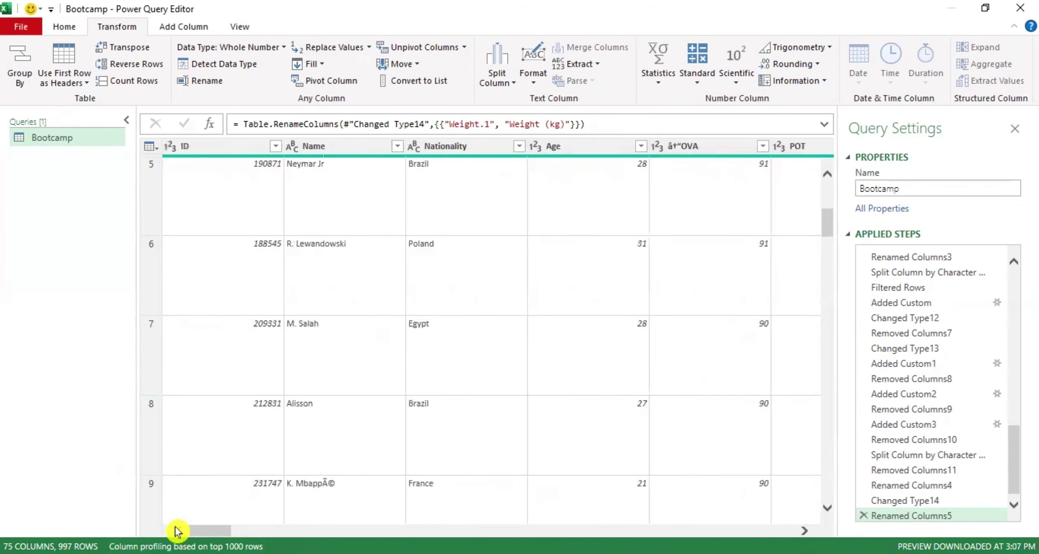
scroll(483, 341, "right", 10)
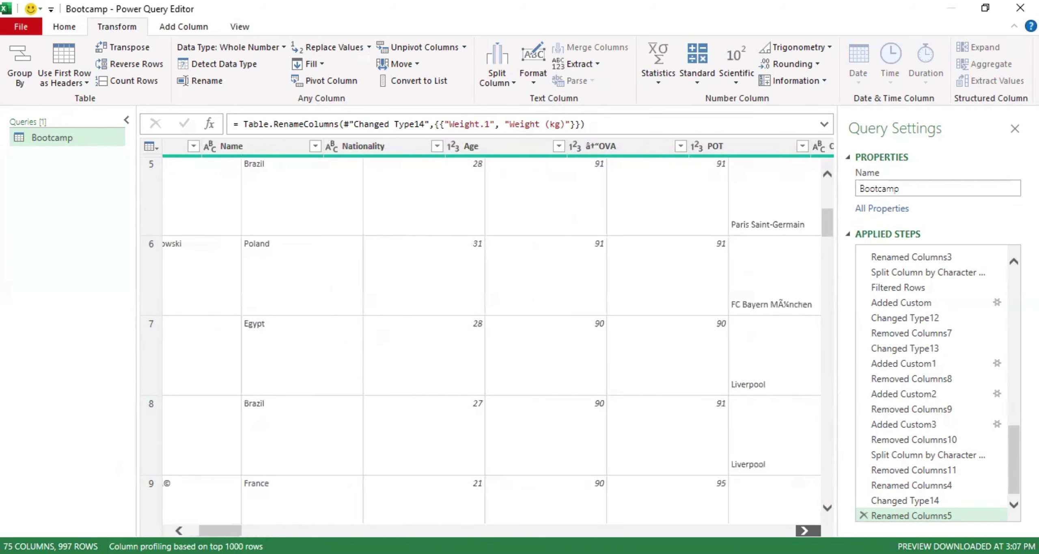
left_click(593, 150)
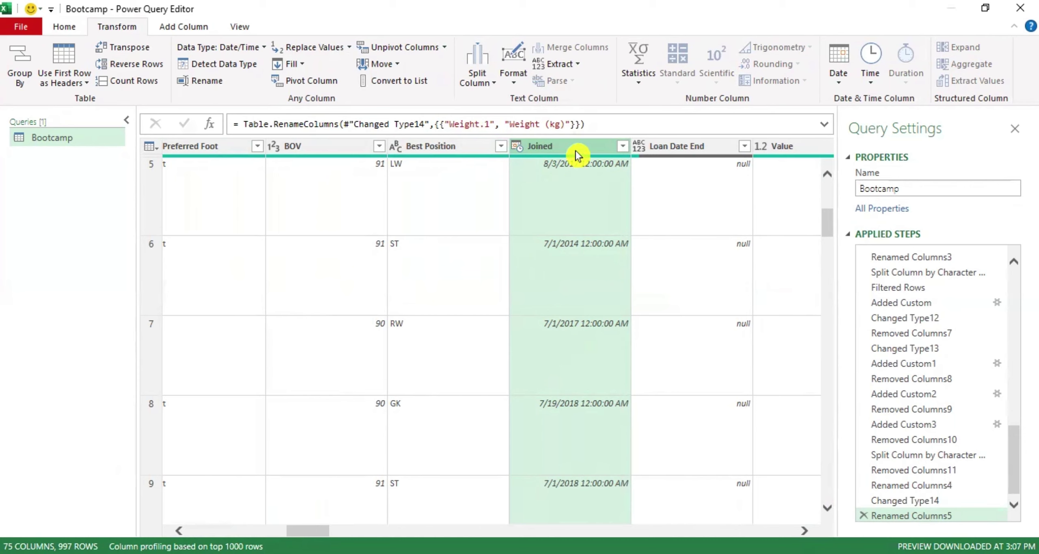
left_click(491, 84)
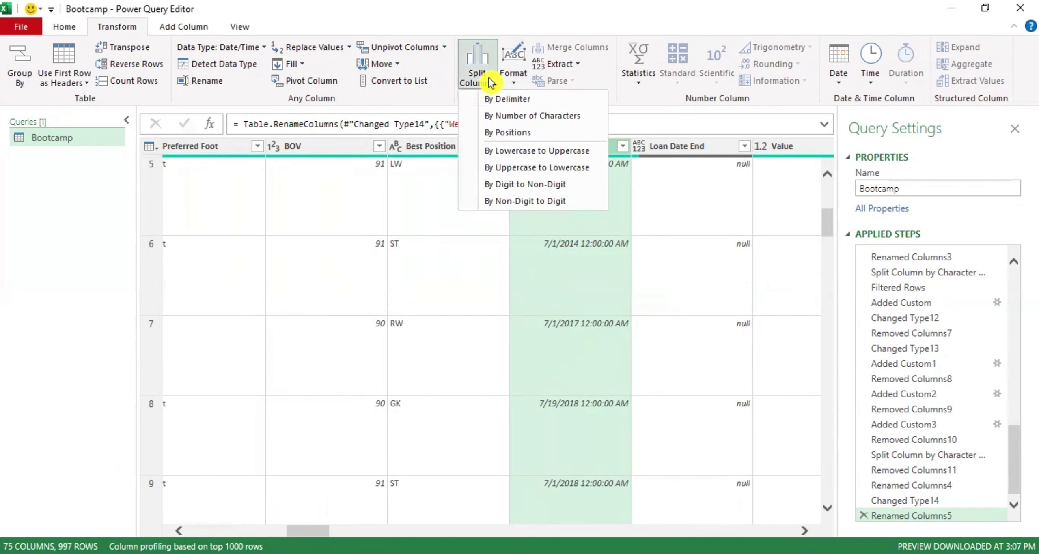
left_click(503, 101)
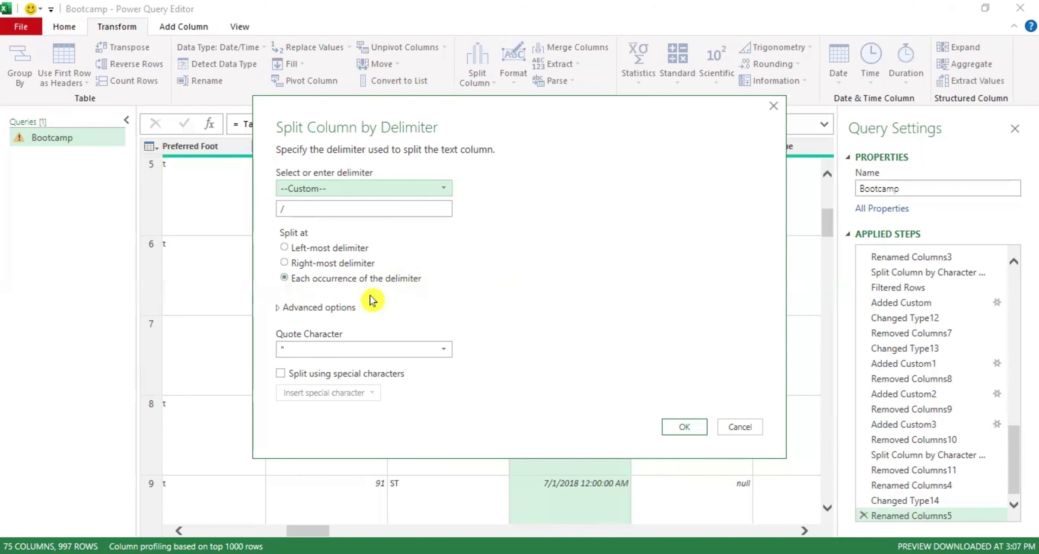
left_click(690, 429)
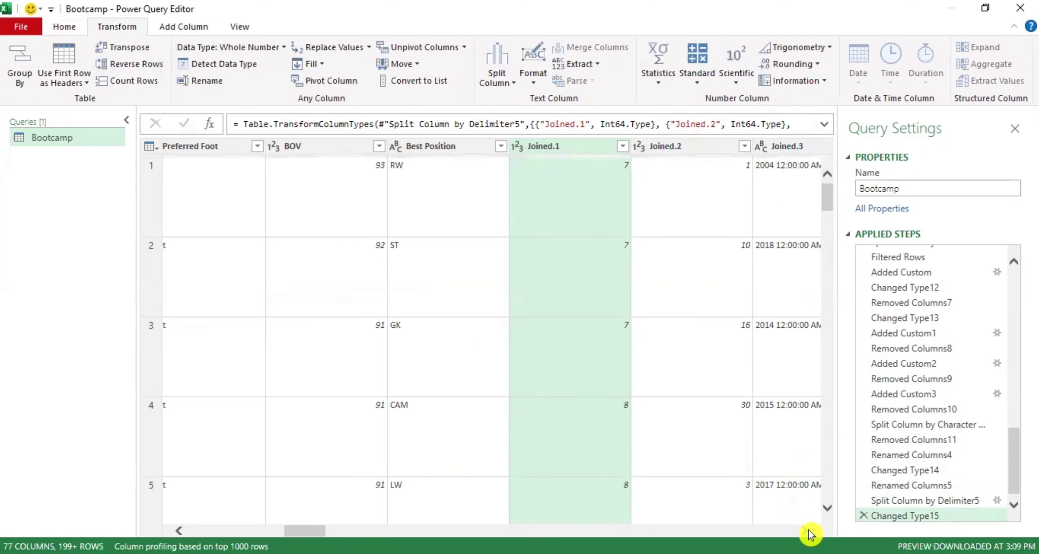
Step: Split the Joined.3 column by the Space delimiter at each occurrence
scroll(801, 532, "right", 3)
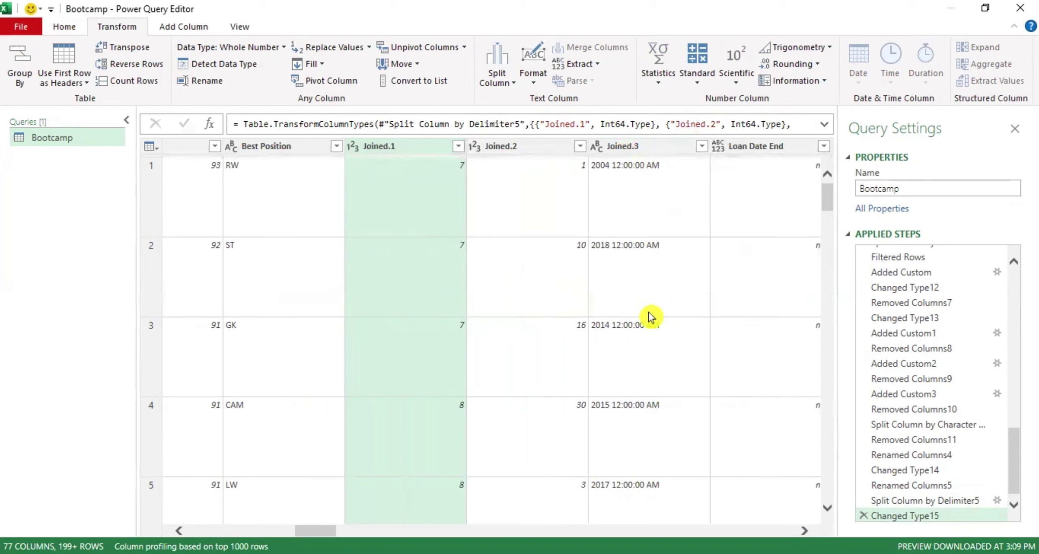
left_click(652, 146)
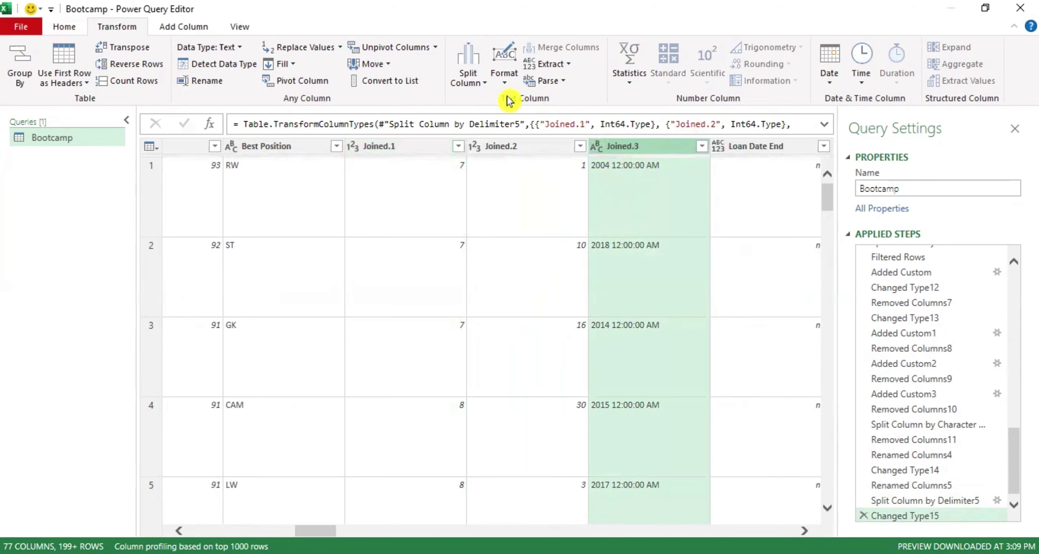
left_click(486, 83)
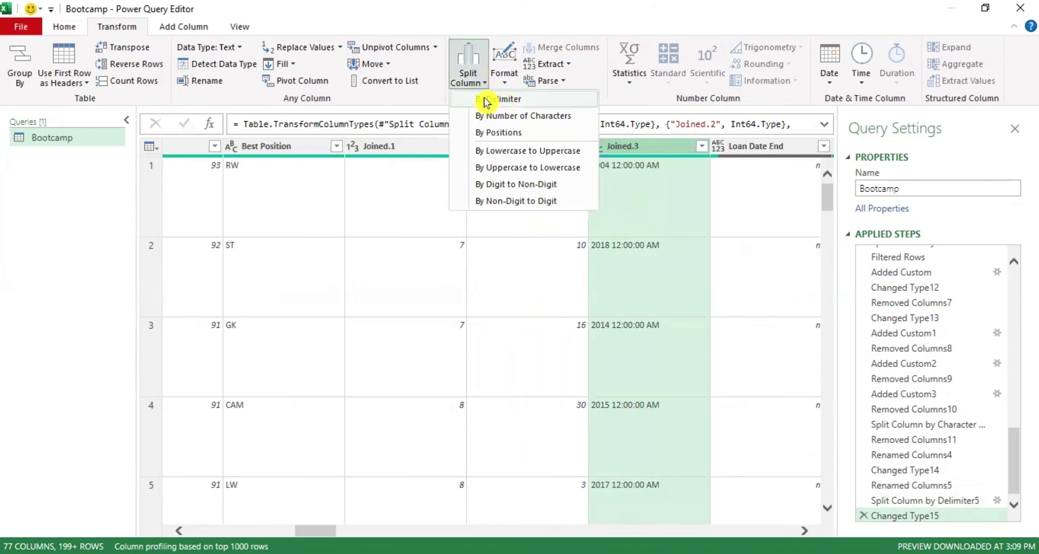
left_click(486, 102)
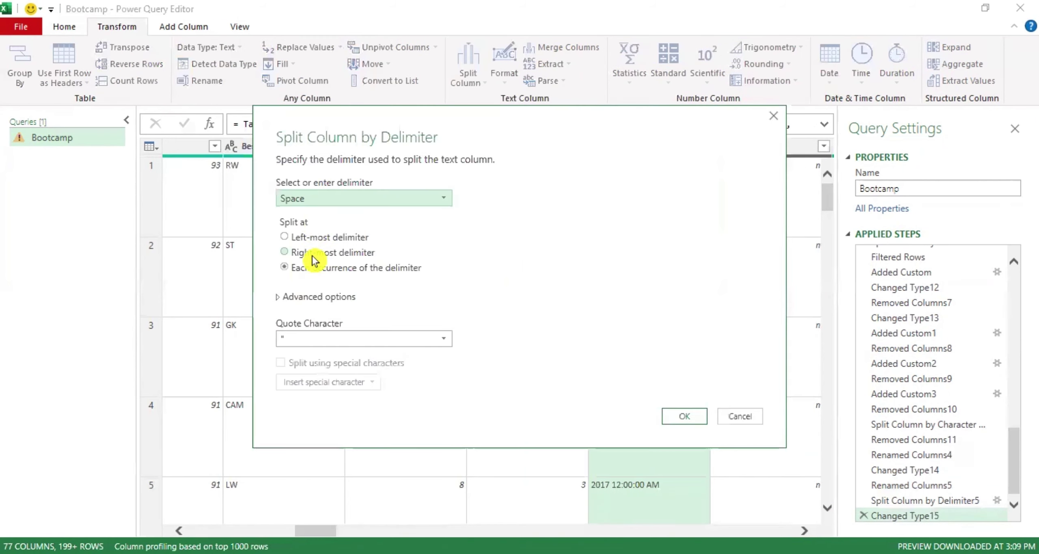
left_click(686, 417)
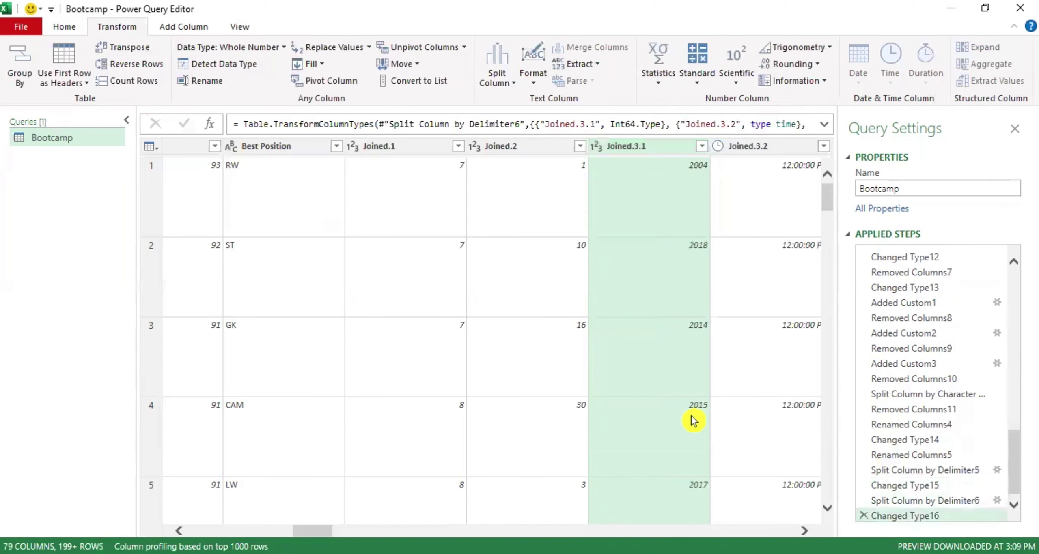
Step: Remove the time column Joined.3.2 and the AM/PM column Joined.3.3
left_click(761, 150)
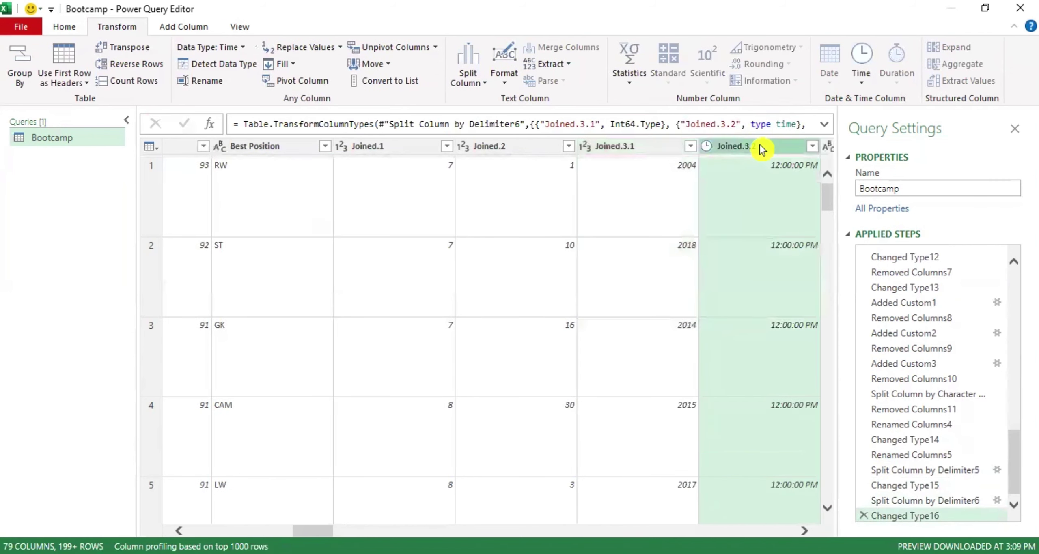
right_click(760, 149)
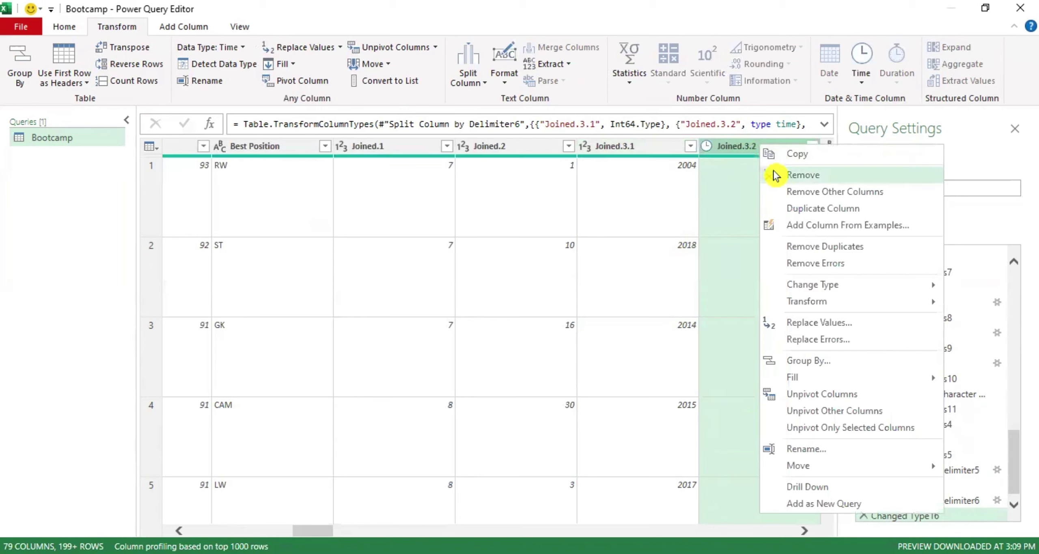
left_click(750, 151)
right_click(750, 151)
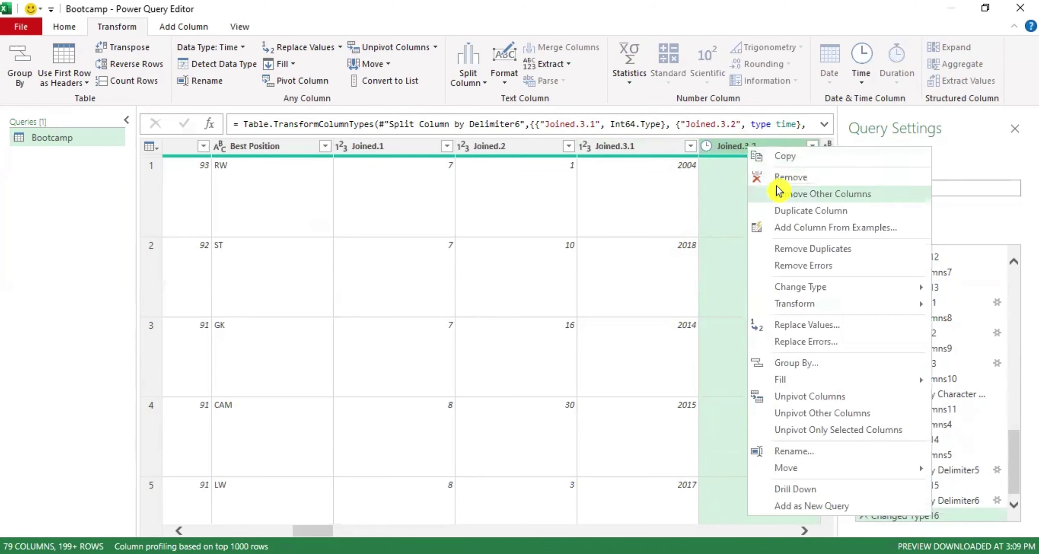
key("Escape")
key("Delete")
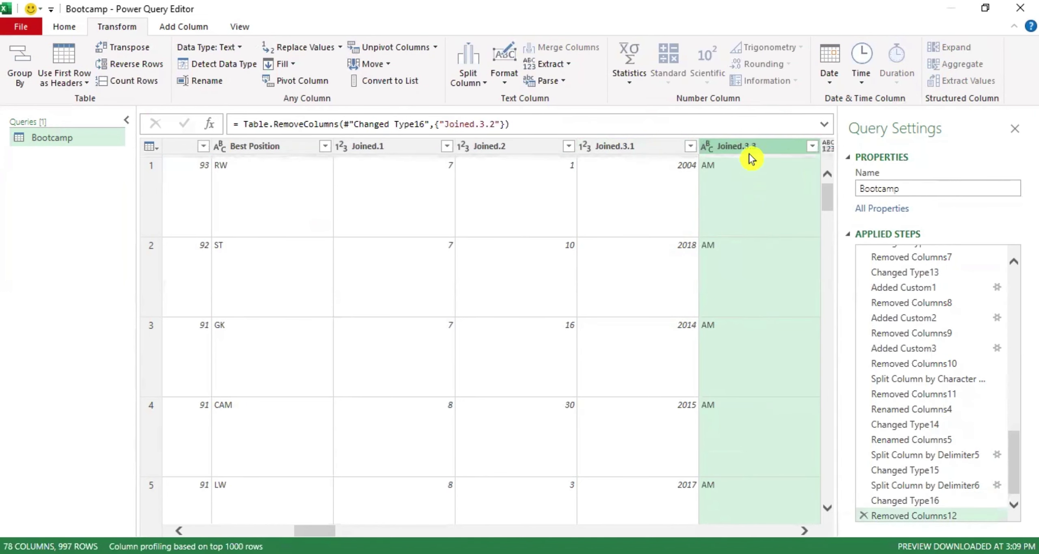
right_click(749, 152)
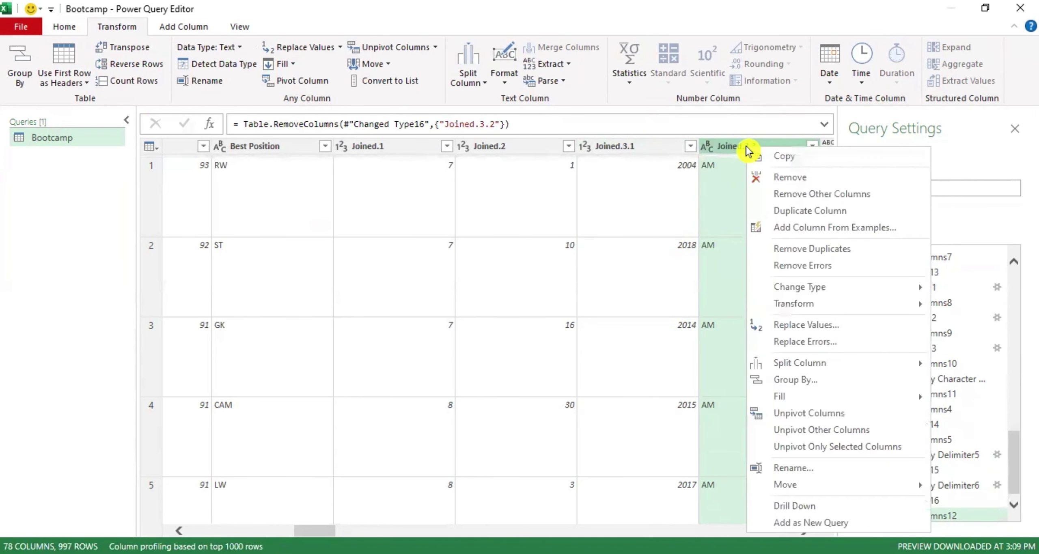
left_click(773, 177)
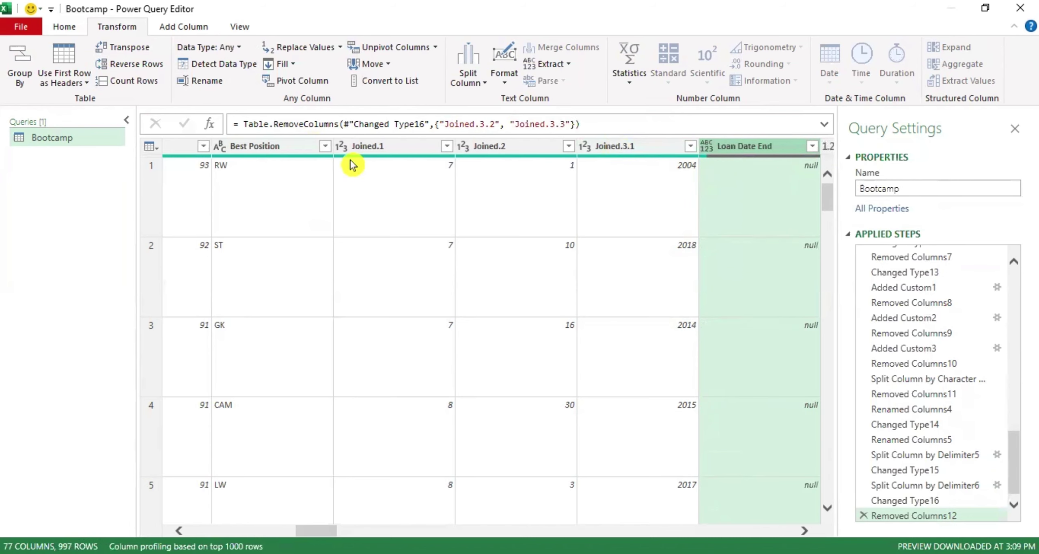
Step: Rename the Joined.1 column to "Day_Joined"
left_click(399, 147)
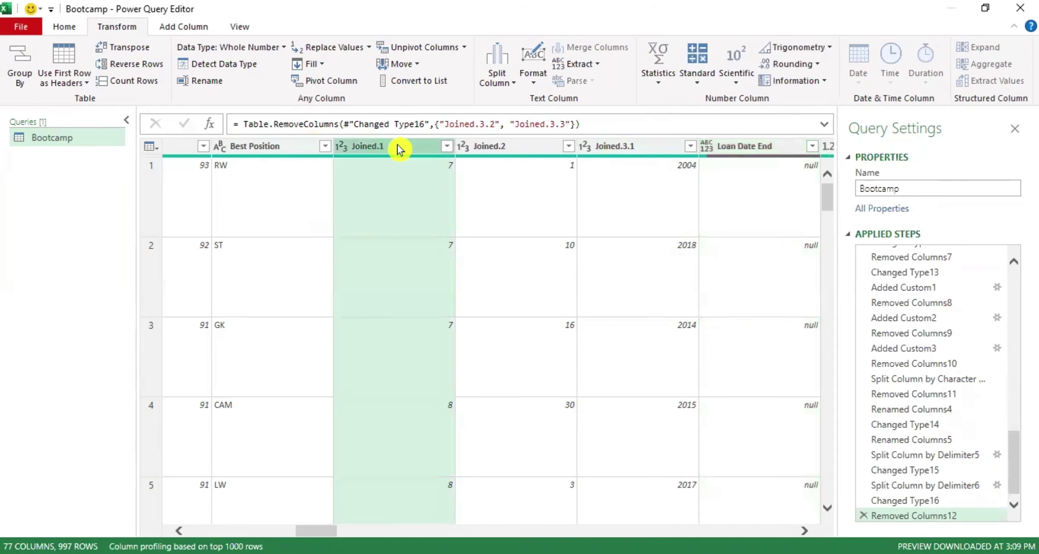
double_click(397, 145)
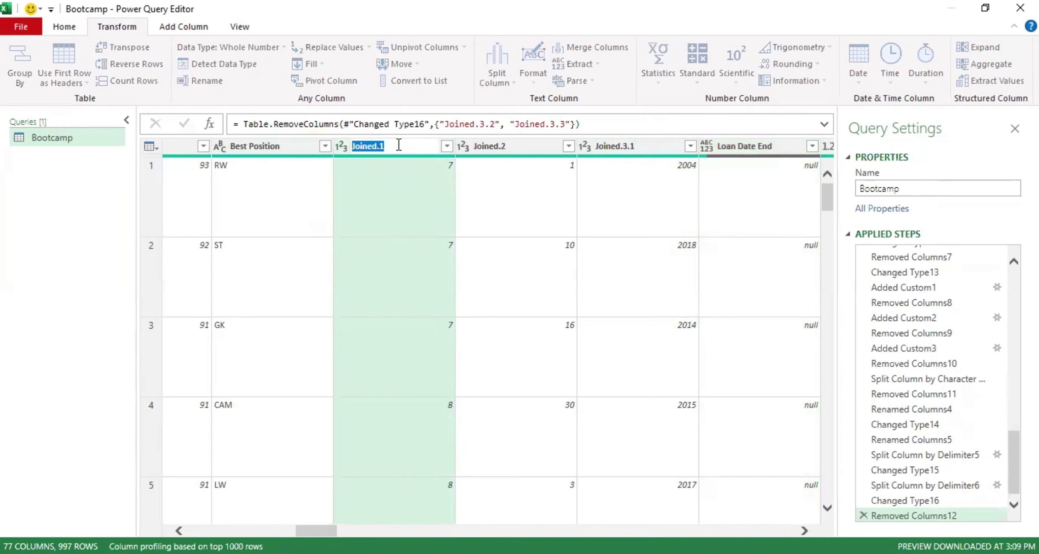
type("Day_Joined")
key("Return")
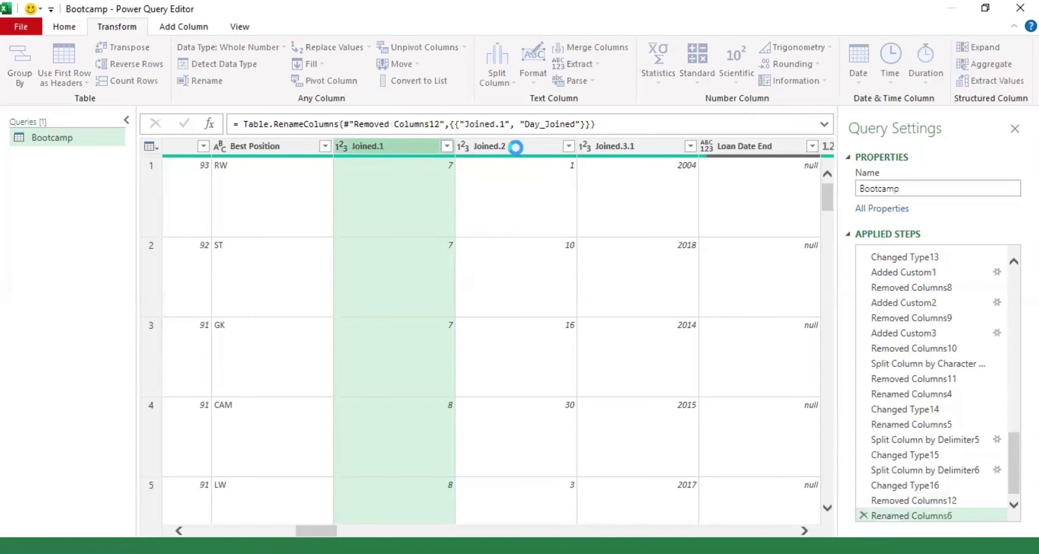
Step: Rename the Joined.2 column to "Month_Joined"
double_click(516, 147)
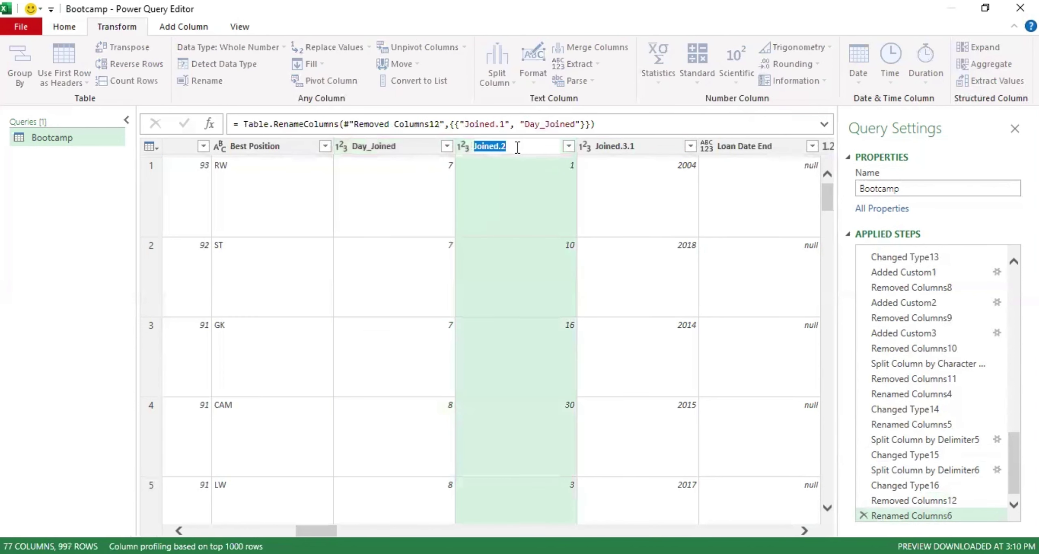
type("Month_")
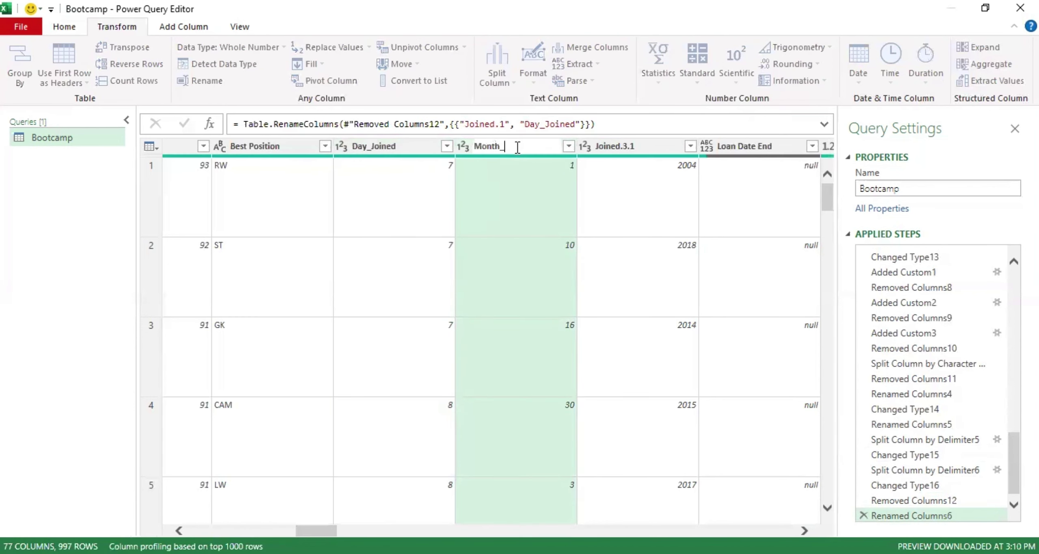
type("Joined")
left_click(607, 149)
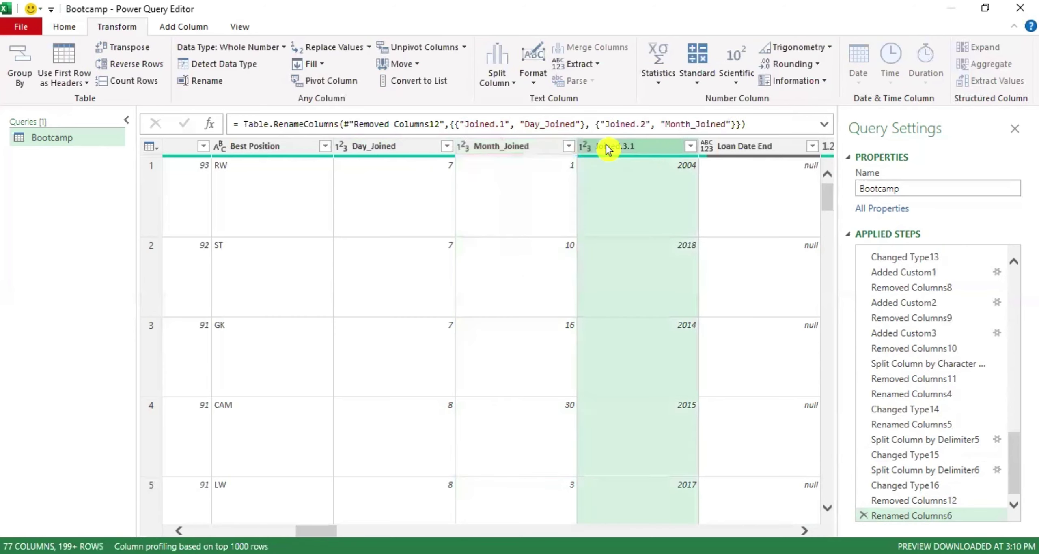
Step: Rename the Joined.3.1 column to "Year_Joined"
double_click(607, 147)
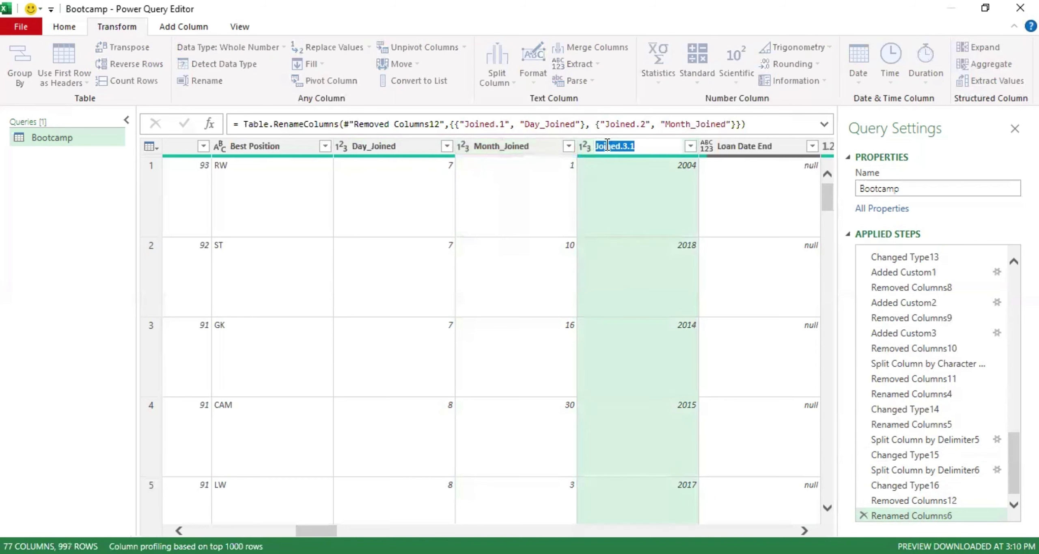
type("Year_")
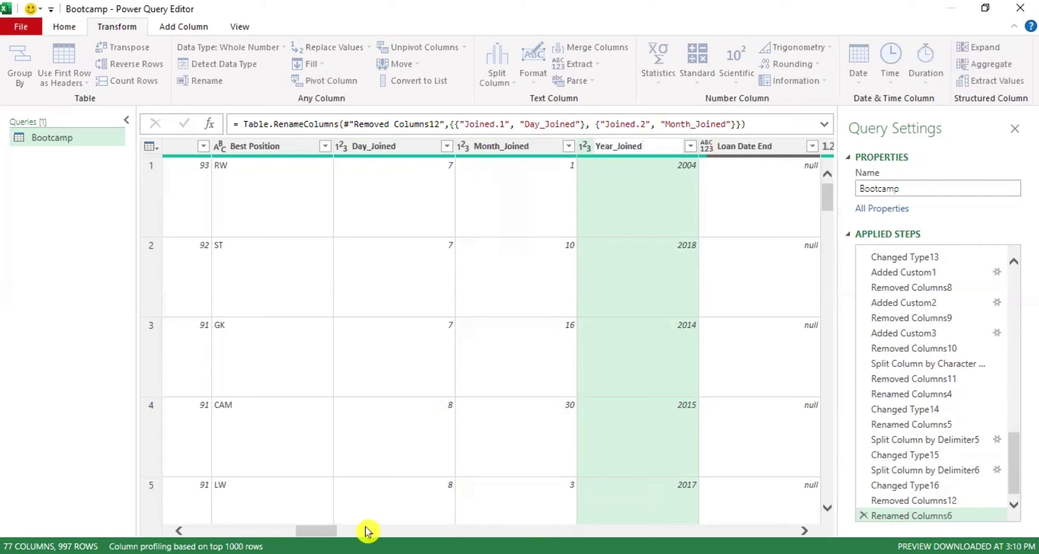
key("Escape")
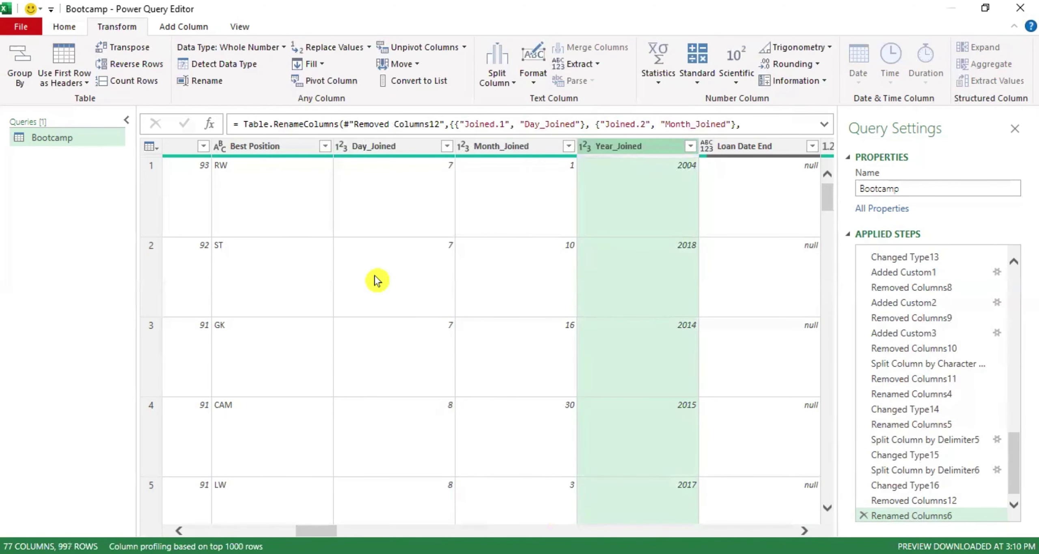
Step: Close the query editor and load the Bootcamp query's changes into the worksheet
scroll(377, 280, "down", 3)
scroll(375, 282, "up", 3)
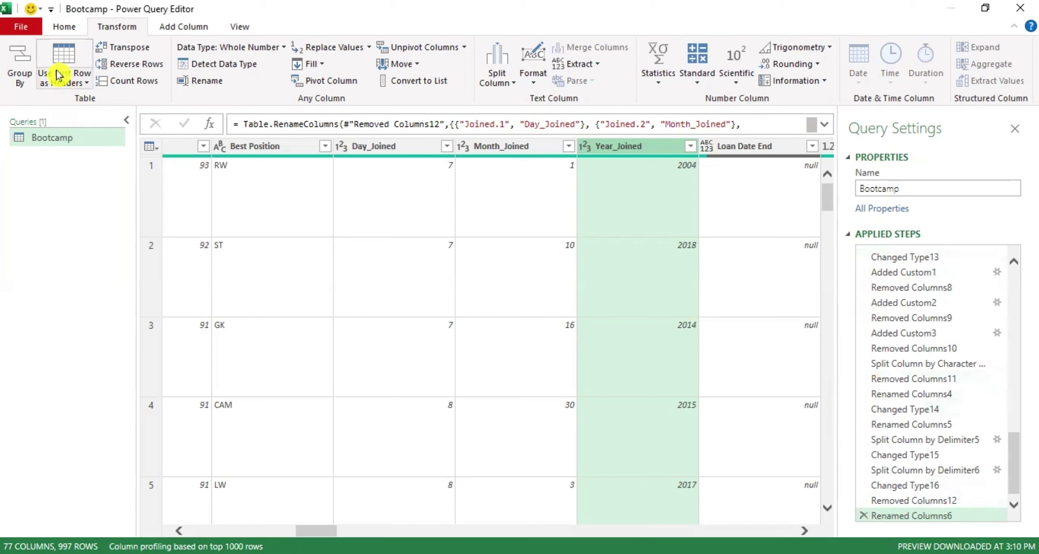
left_click(30, 28)
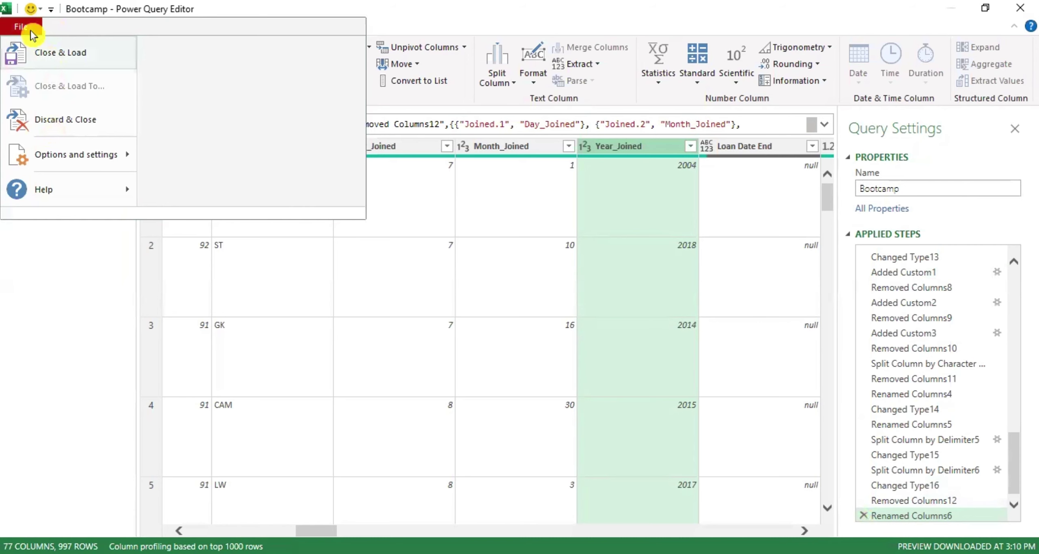
left_click(62, 28)
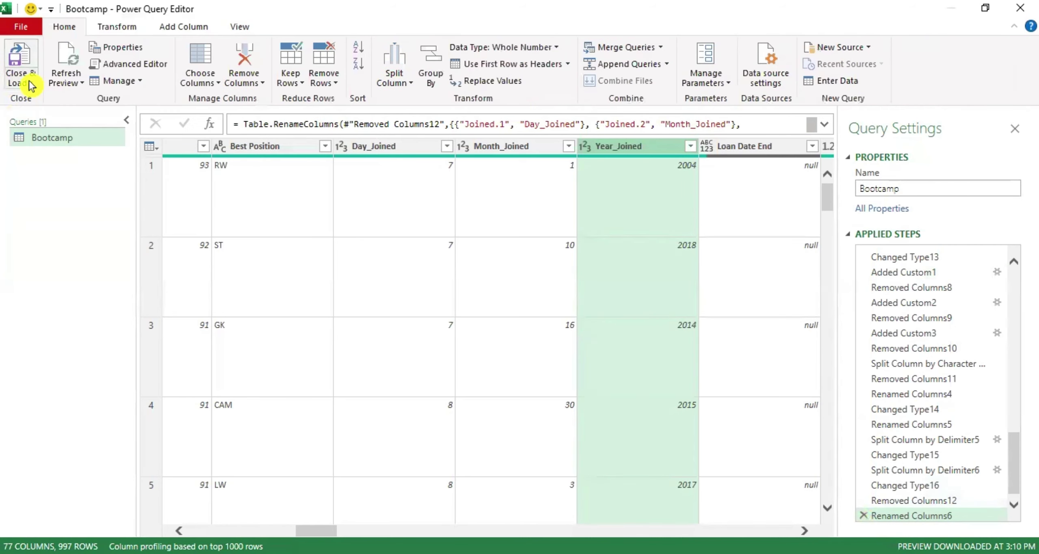
left_click(30, 85)
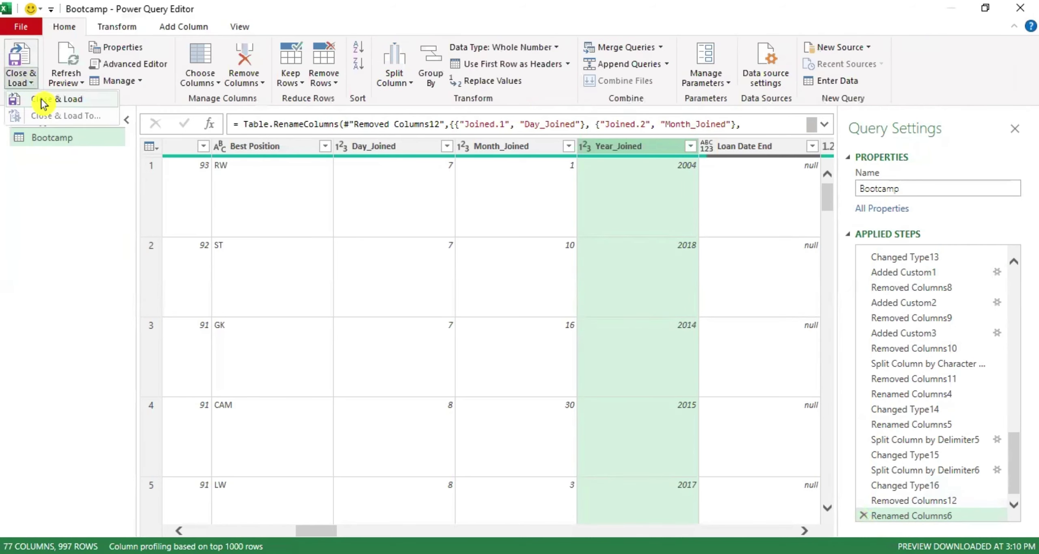
left_click(43, 104)
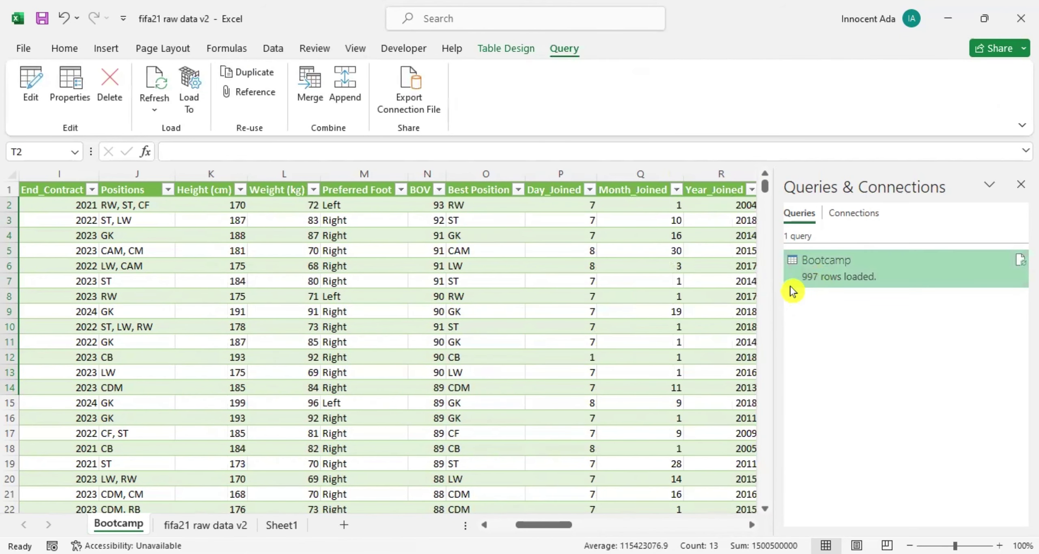
Step: Remove the garbled leading characters from the header in cell E1 of the Bootcamp sheet so it reads "OVA"
mouse_move(817, 278)
left_click(432, 357)
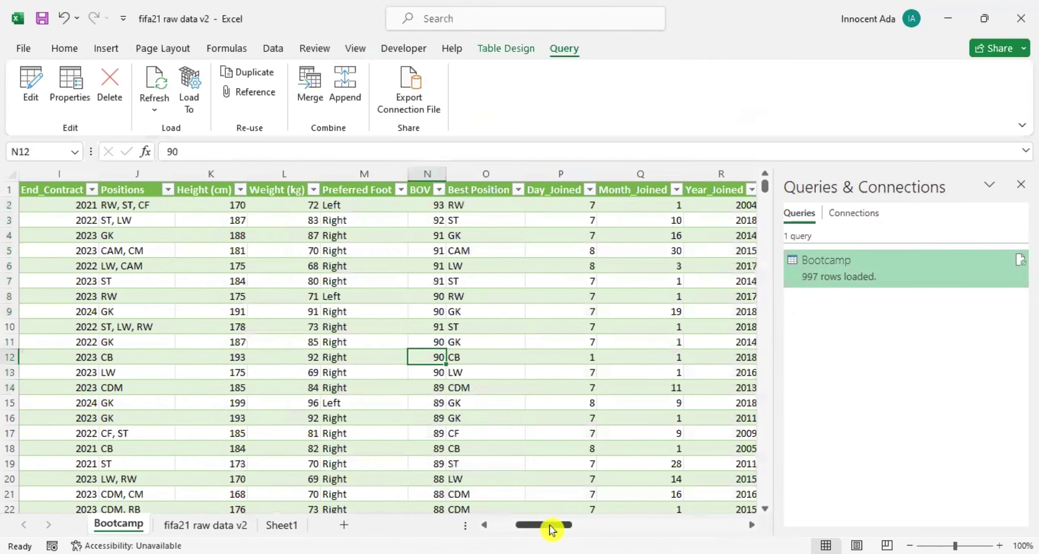
left_click_drag(549, 527, 391, 501)
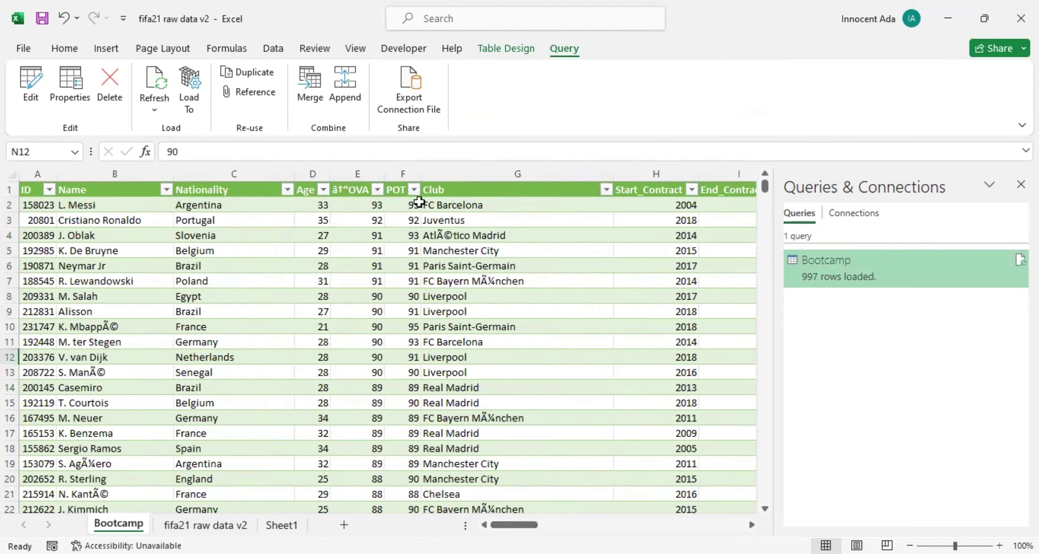
left_click(344, 190)
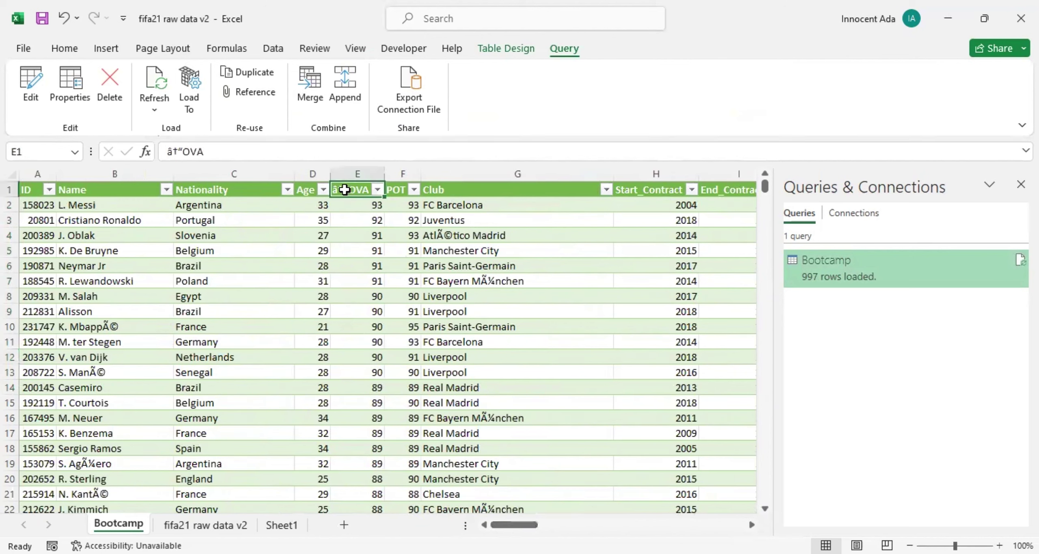
double_click(357, 193)
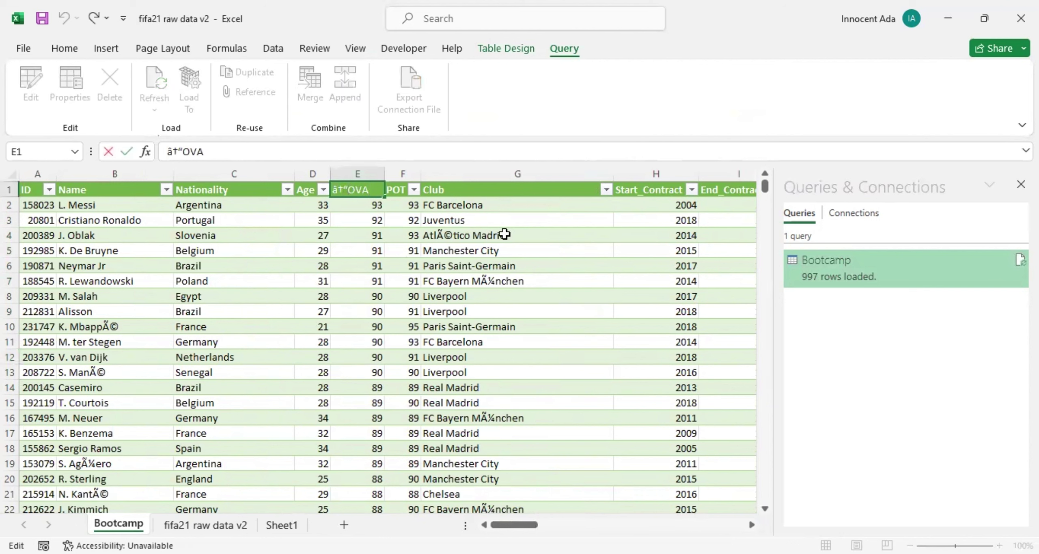
key("BackSpace")
key("BackSpace")
key("BackSpace")
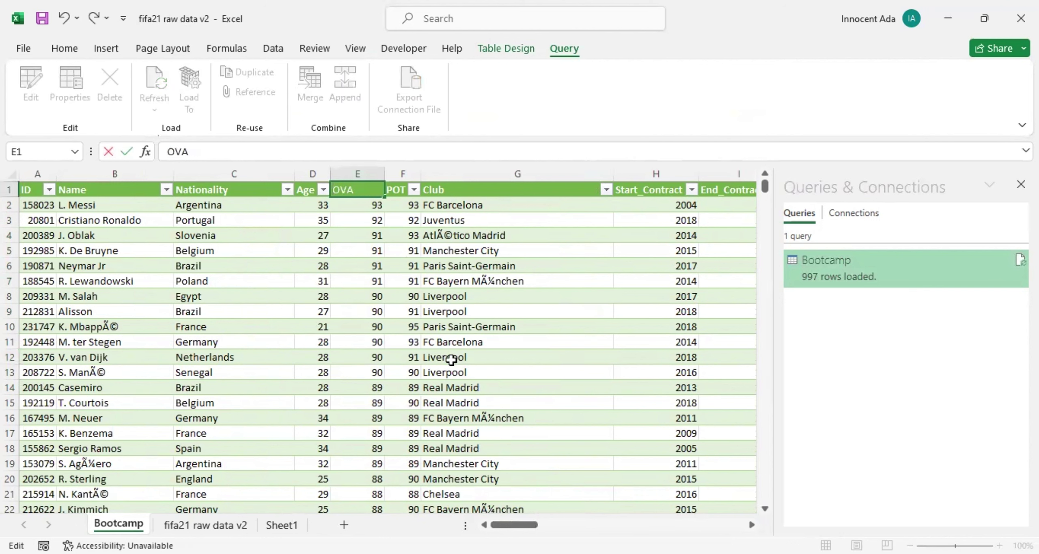
left_click(318, 312)
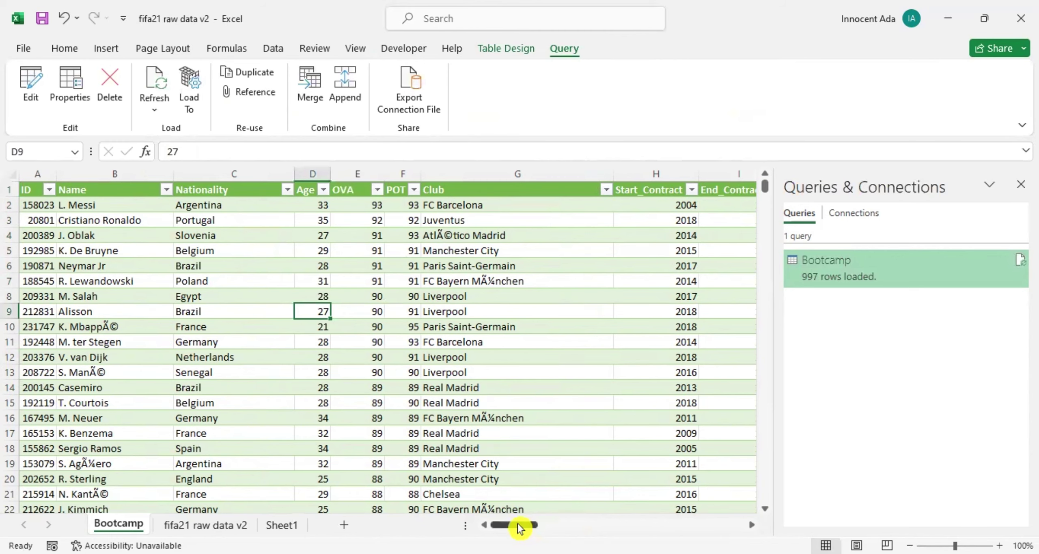
Step: Examine the Hits column at the end of the Bootcamp table for entries that are not plain numbers
left_click_drag(521, 526, 691, 510)
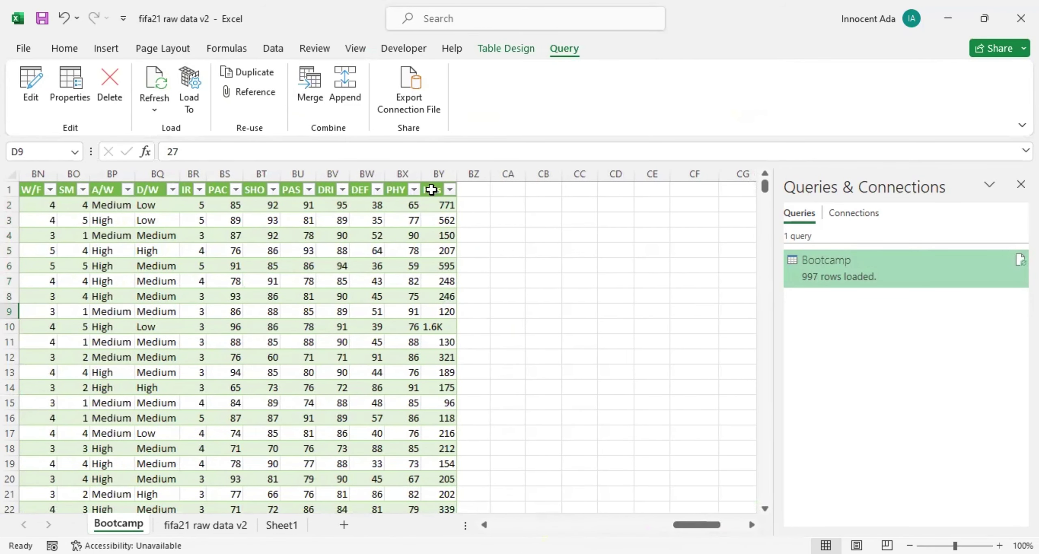
left_click(431, 190)
left_click(443, 328)
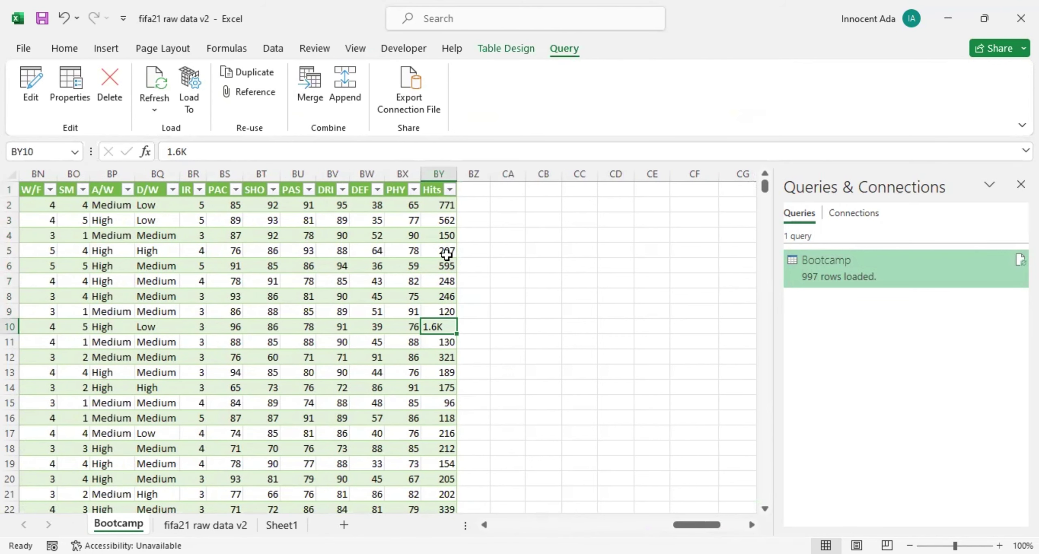
scroll(447, 255, "down", 7)
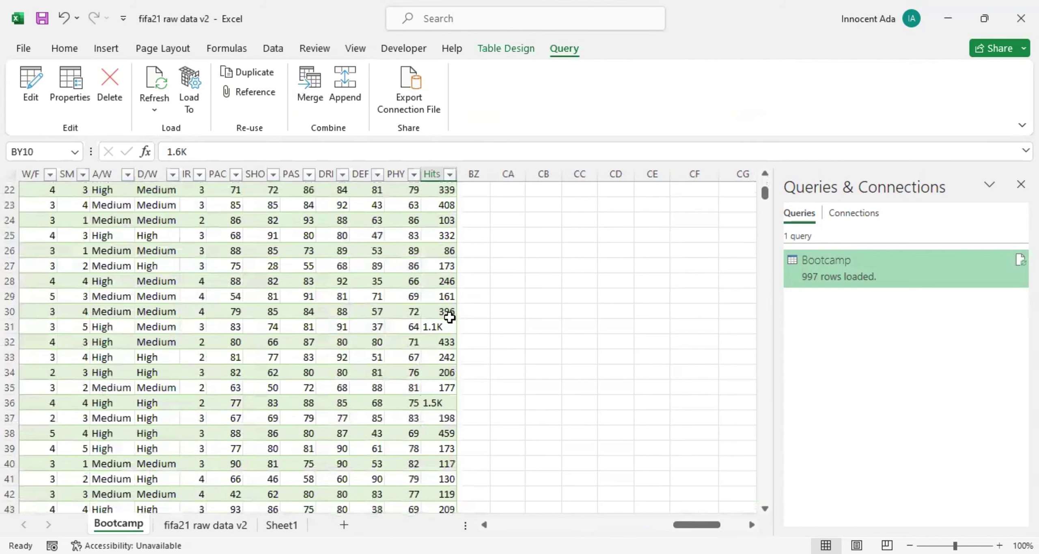
left_click(446, 327)
left_click(445, 405)
scroll(447, 262, "down", 7)
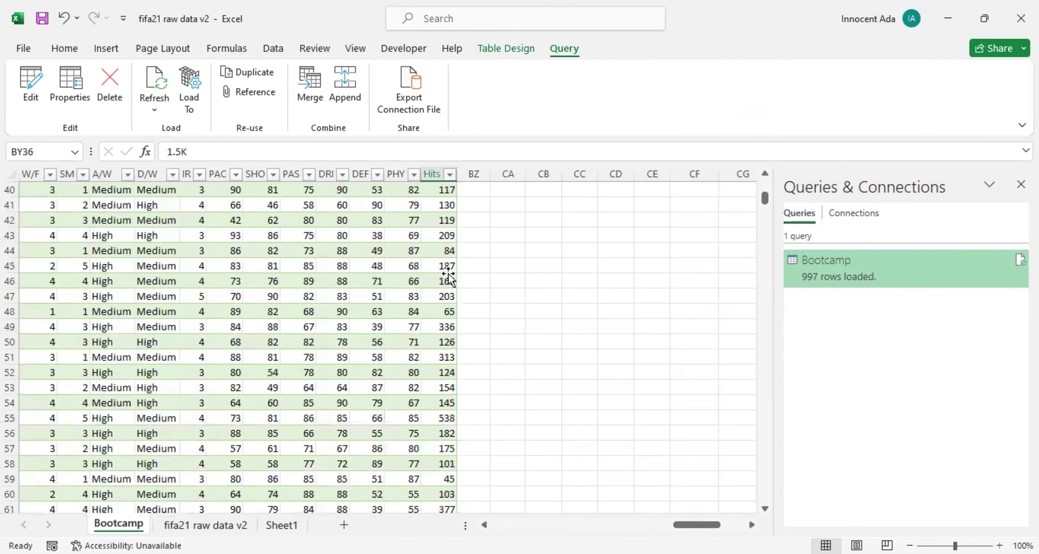
scroll(448, 279, "up", 14)
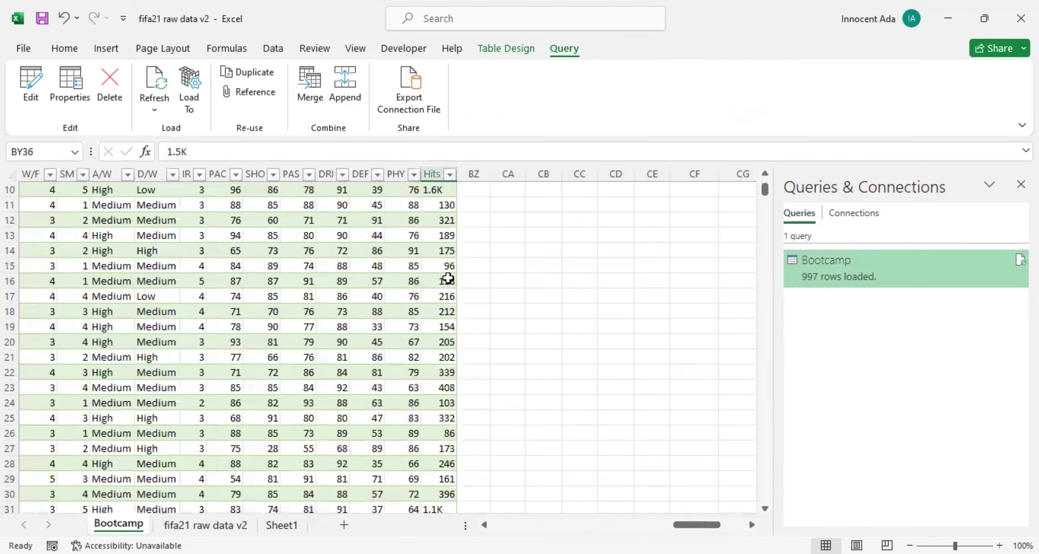
Step: Review the full list of distinct values in the Hits column's filter without applying a filter
left_click(449, 189)
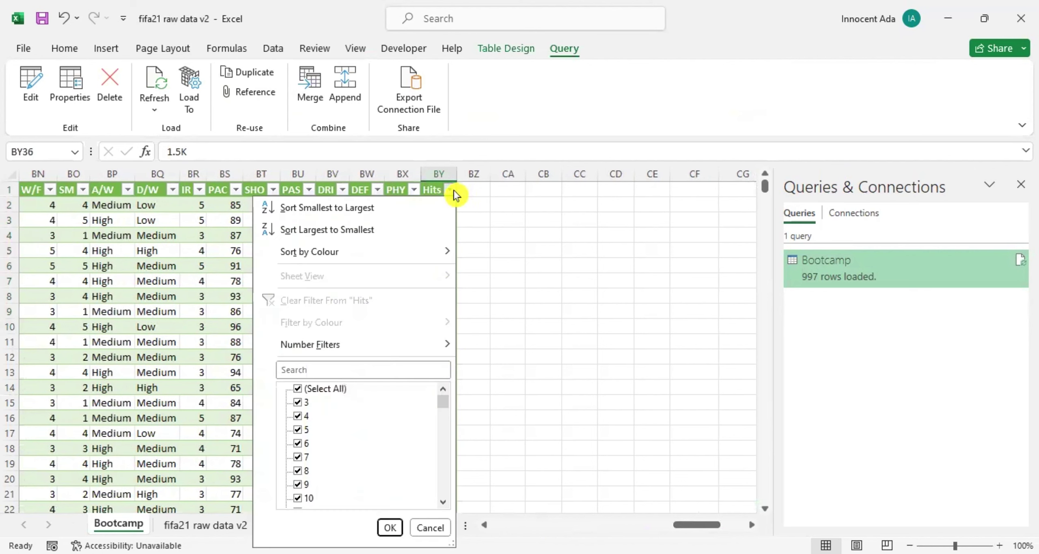
left_click_drag(451, 405, 457, 513)
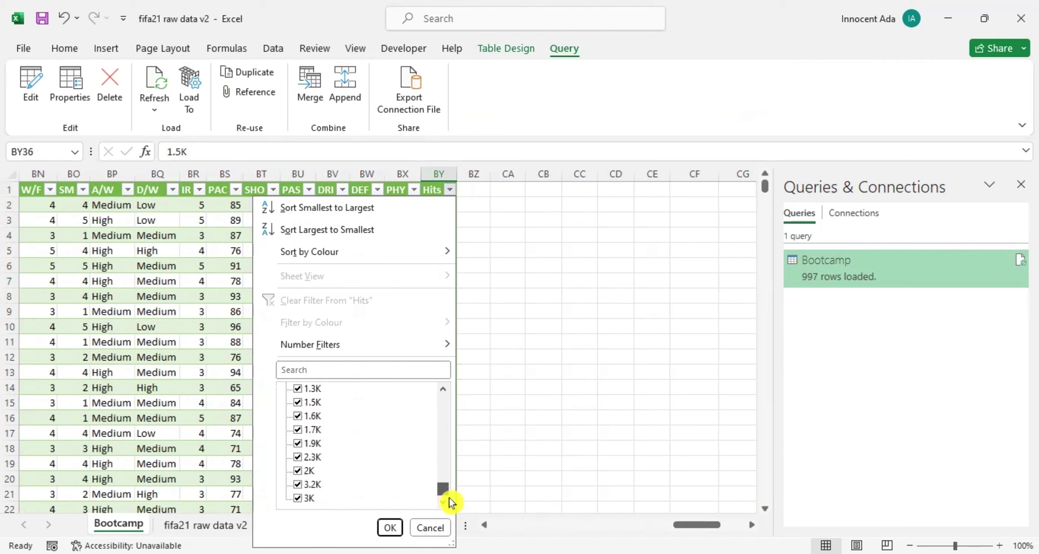
left_click_drag(450, 502, 434, 395)
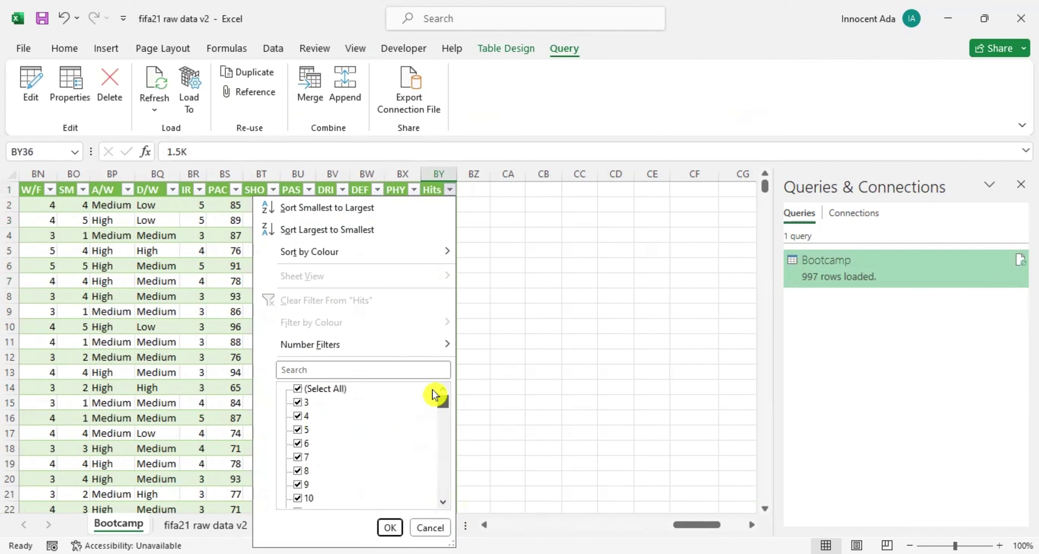
left_click(468, 371)
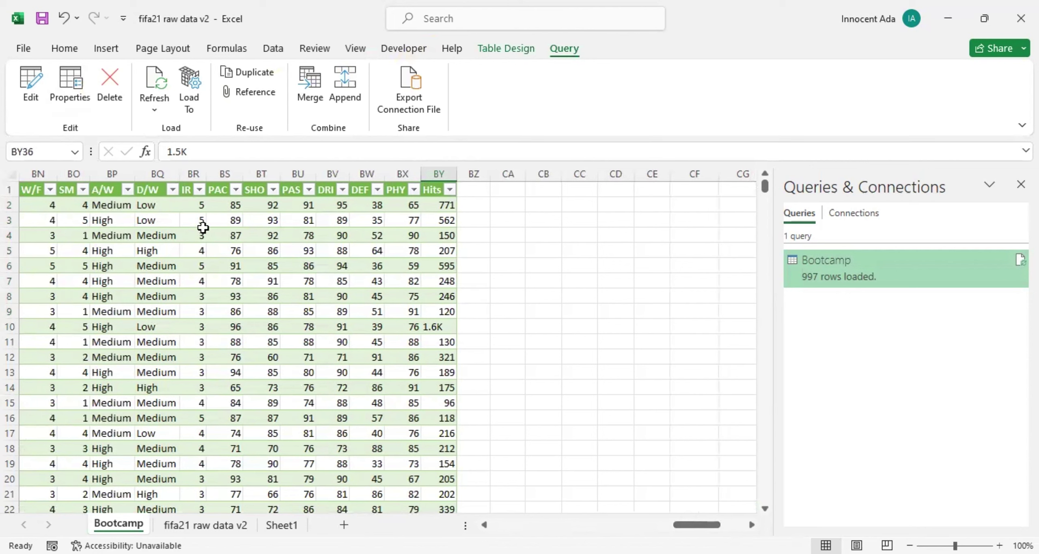
Step: Open the Bootcamp query for editing and replace the value "K" with nothing in the Hits column
left_click(31, 91)
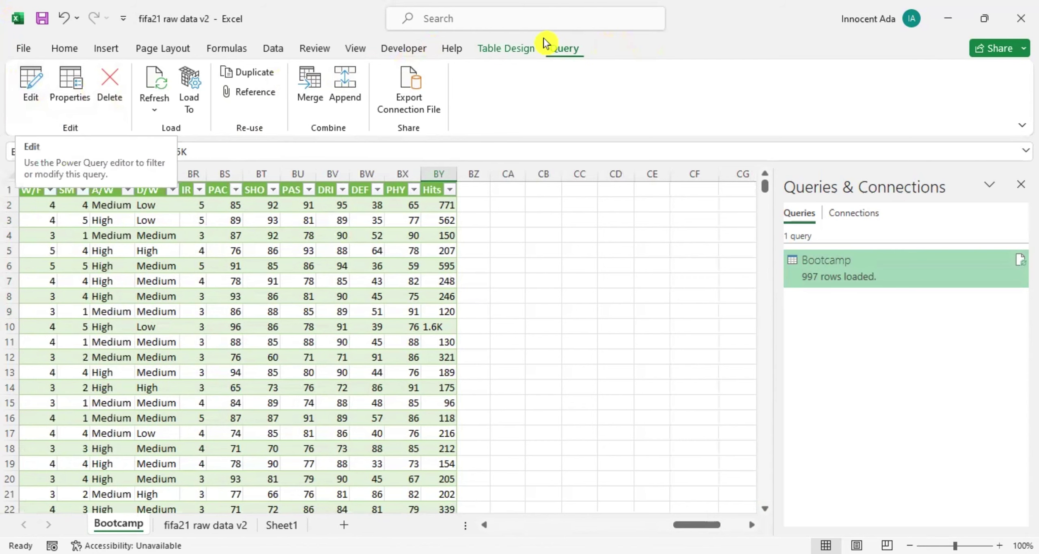
left_click(33, 85)
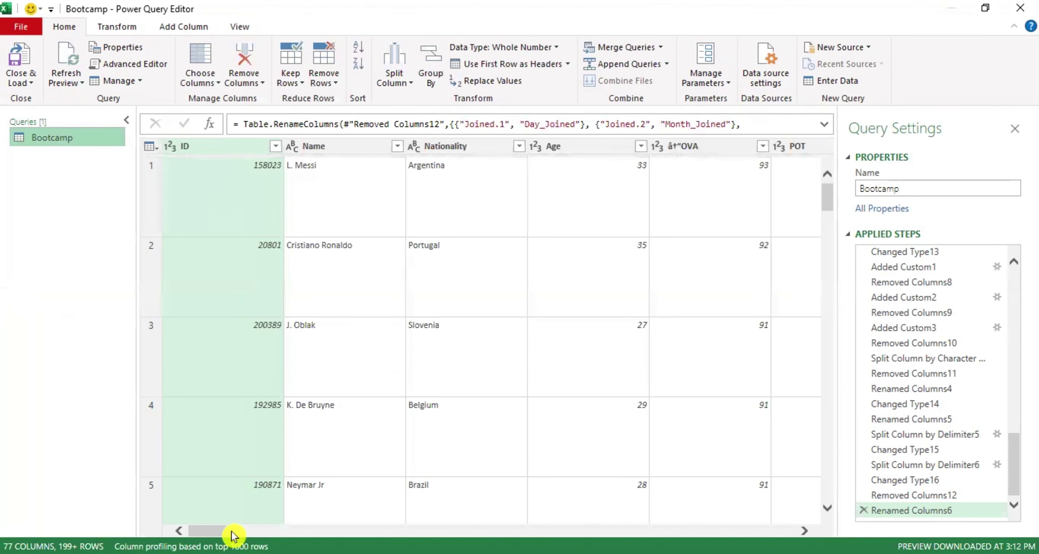
left_click_drag(225, 530, 853, 518)
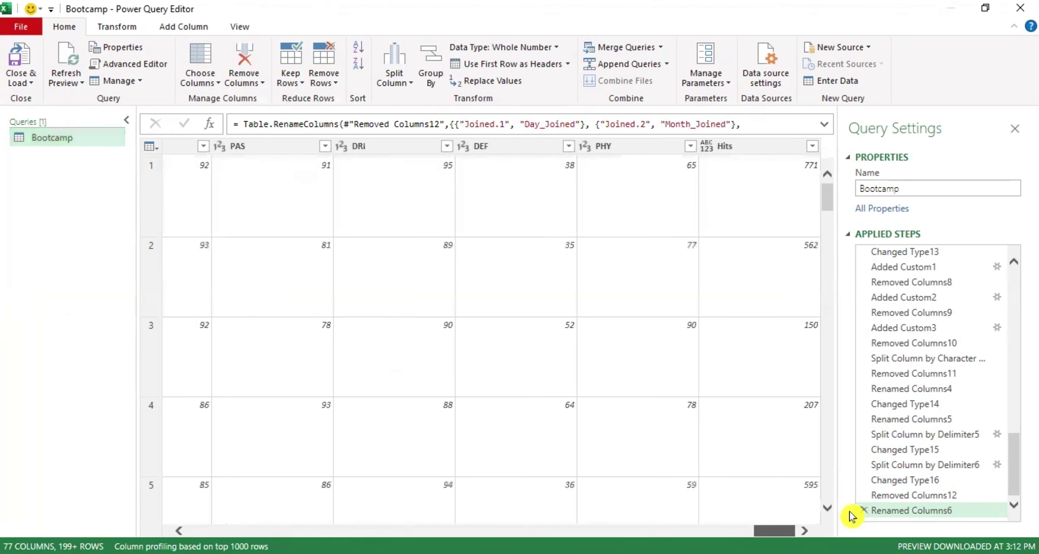
left_click(765, 148)
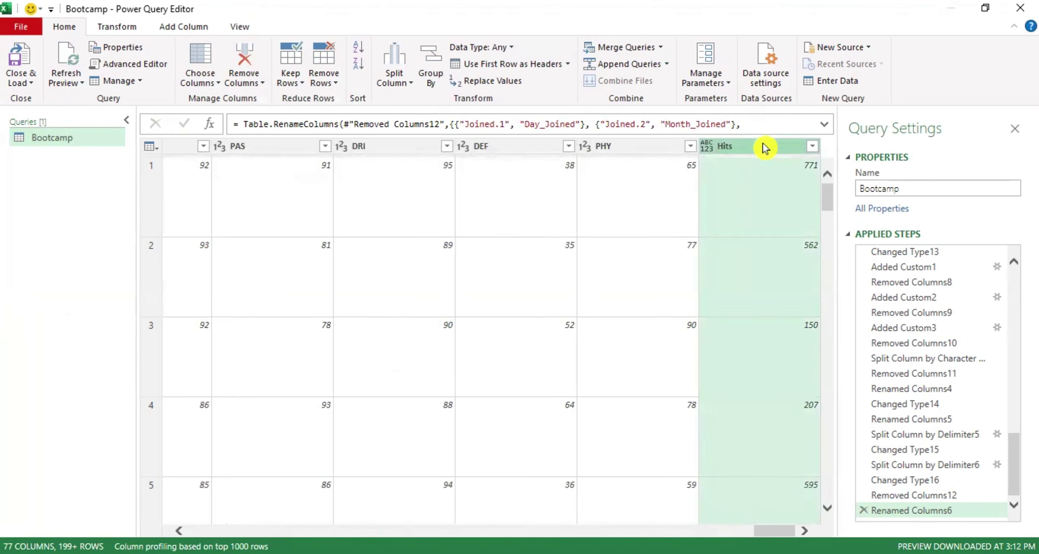
left_click(110, 28)
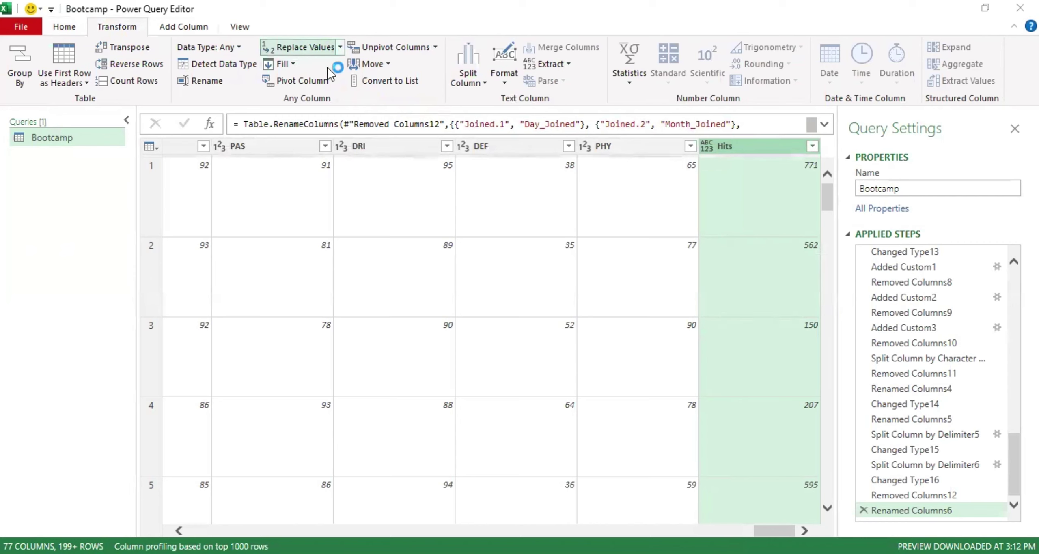
left_click(311, 53)
type("K")
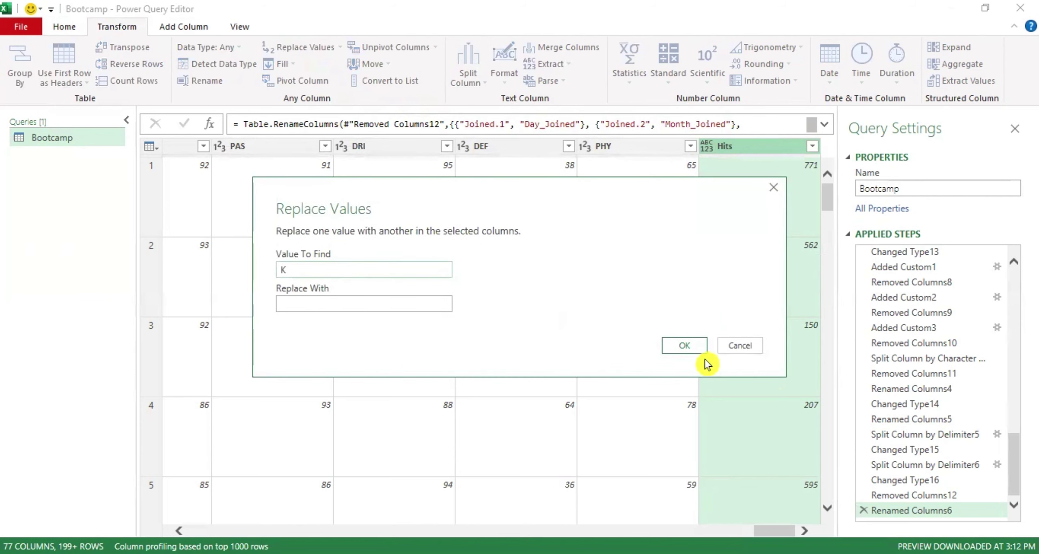
left_click(675, 348)
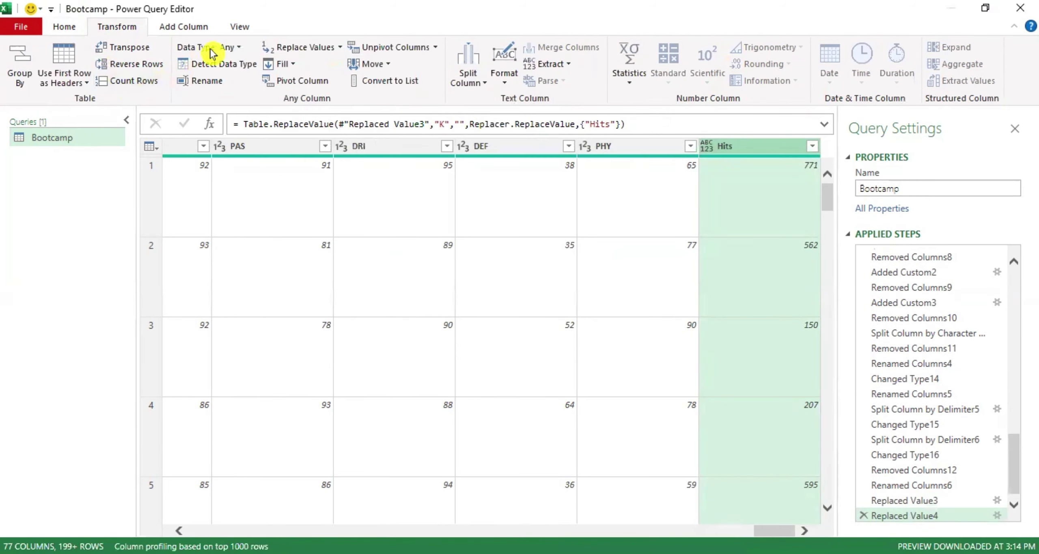
Step: Set the Hits column's data type to Whole Number and apply its filter with all listed values kept
left_click(237, 50)
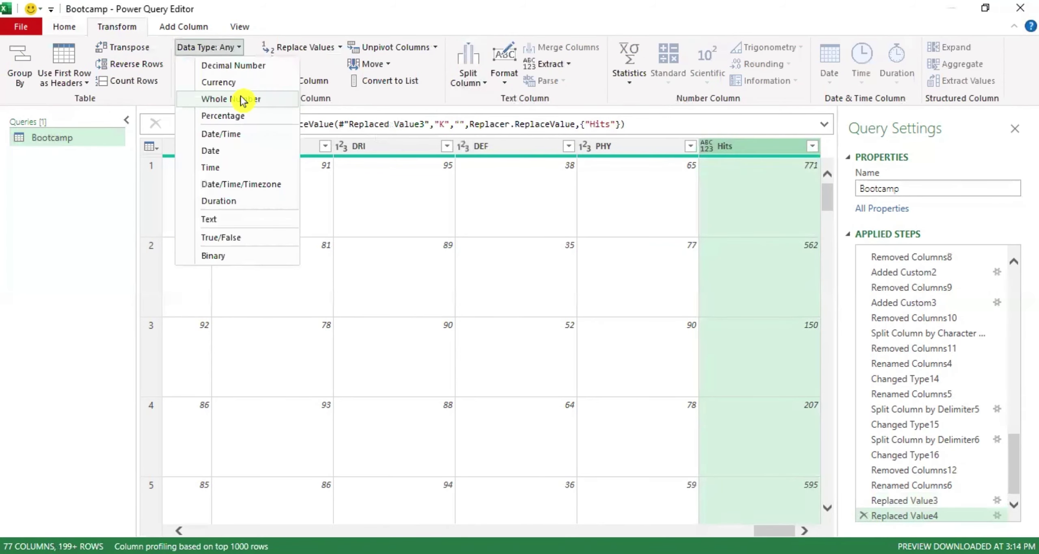
left_click(242, 99)
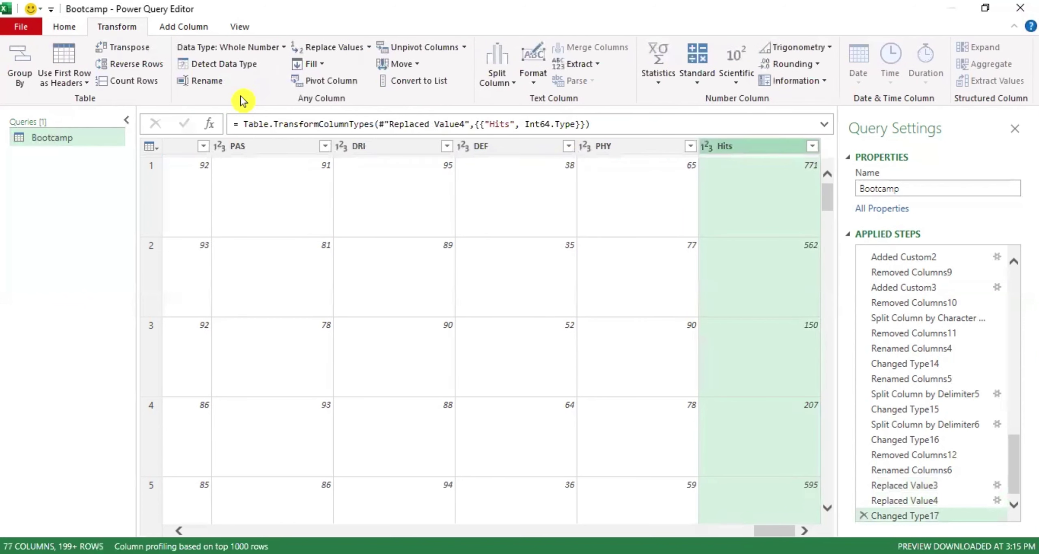
left_click(811, 147)
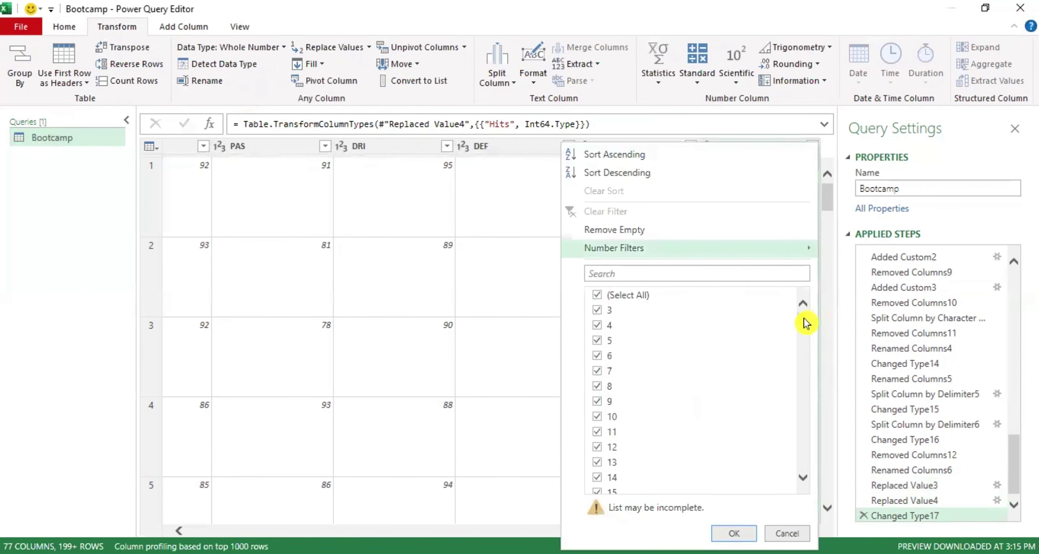
left_click_drag(806, 324, 795, 510)
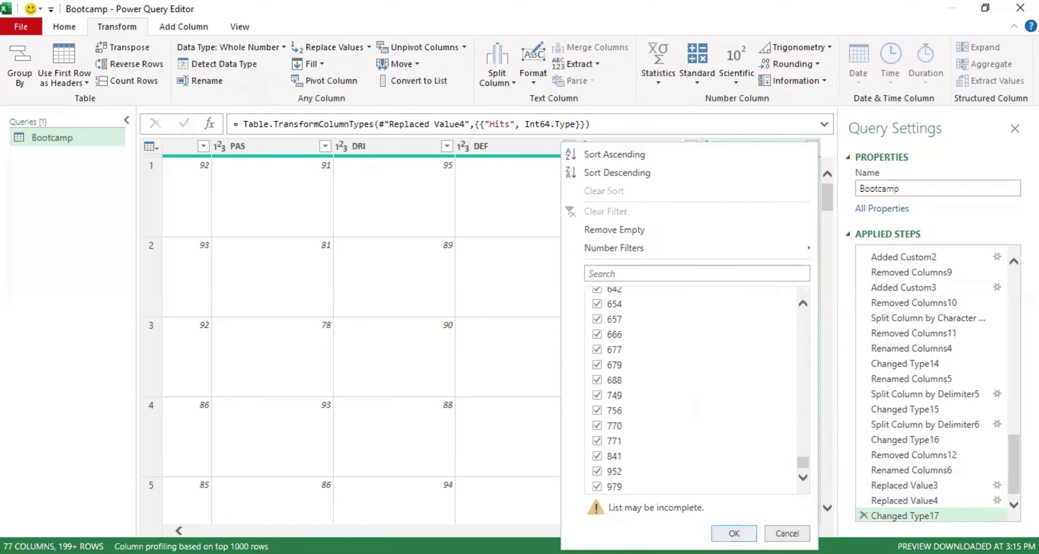
left_click(734, 533)
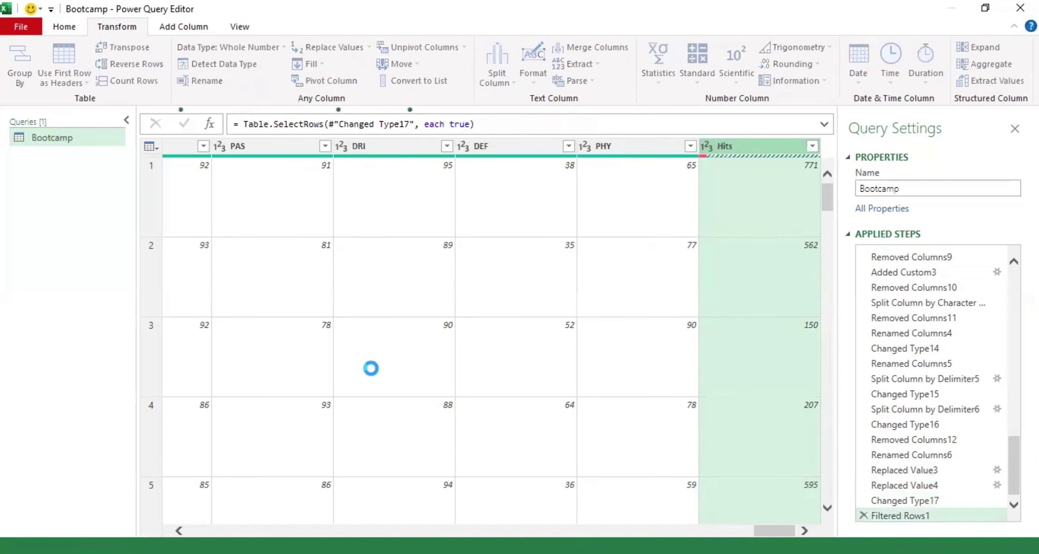
Step: Close the query editor and load the updated Hits column into the Bootcamp worksheet table
left_click(65, 26)
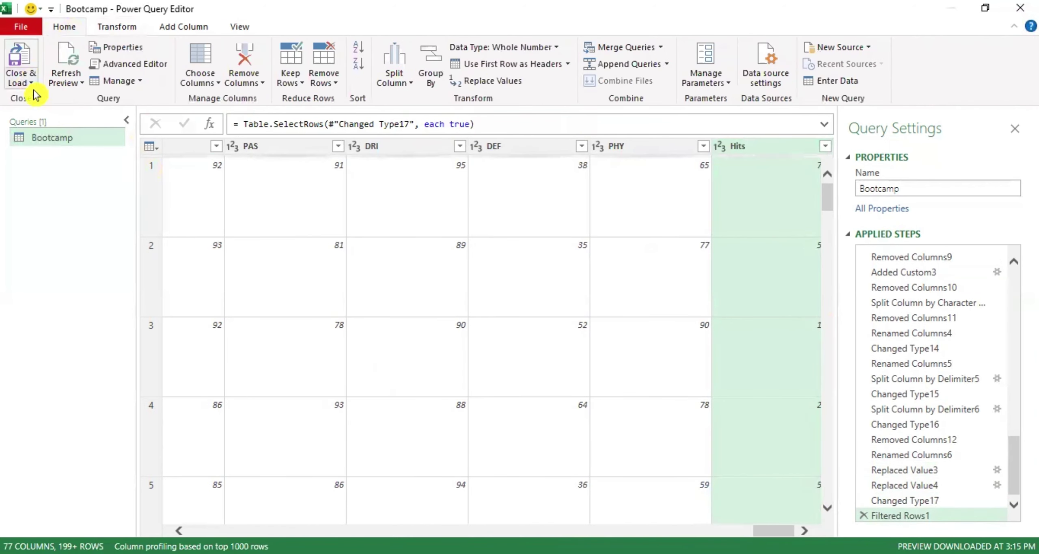
left_click(21, 79)
left_click(44, 101)
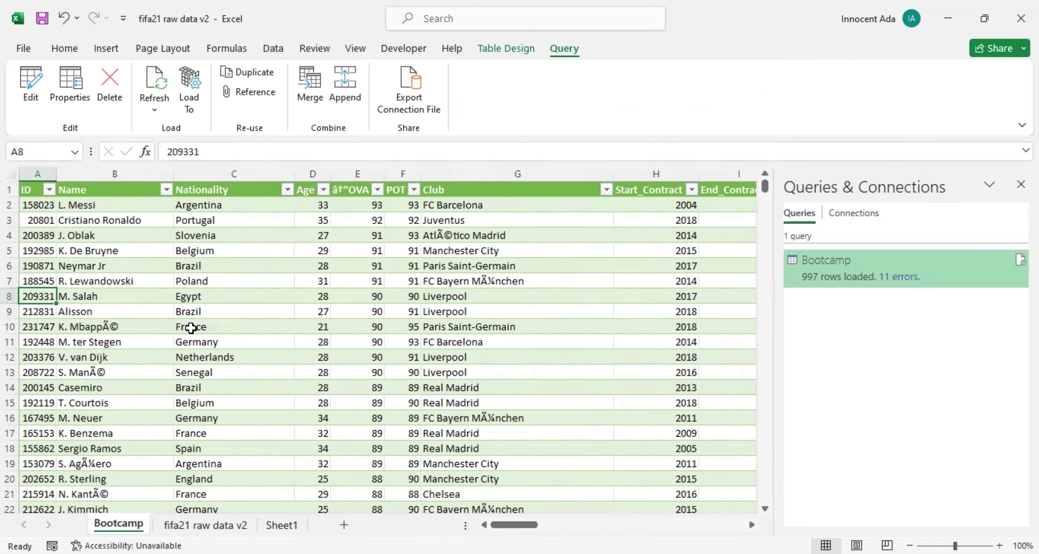
scroll(191, 328, "down", 13)
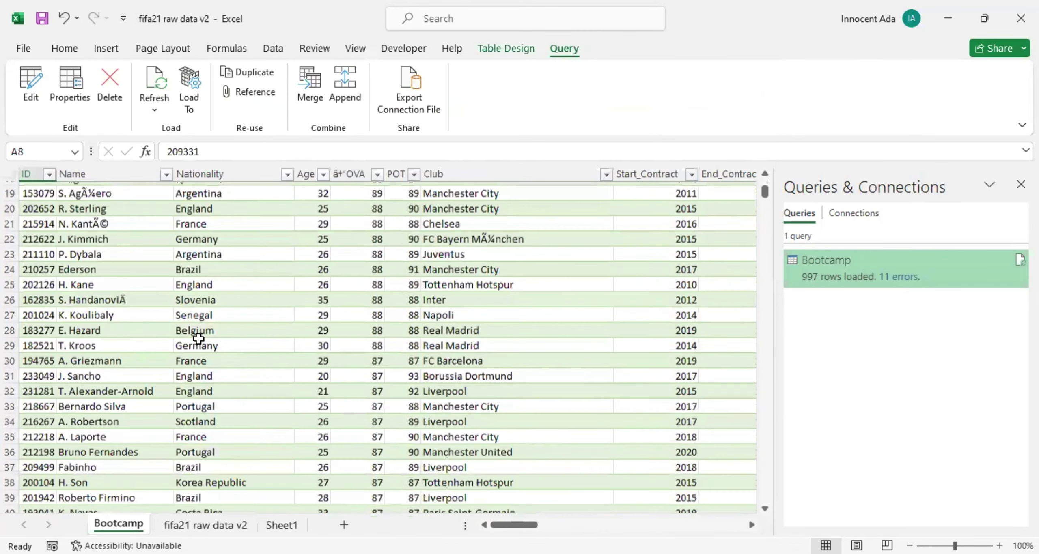
scroll(200, 342, "down", 5)
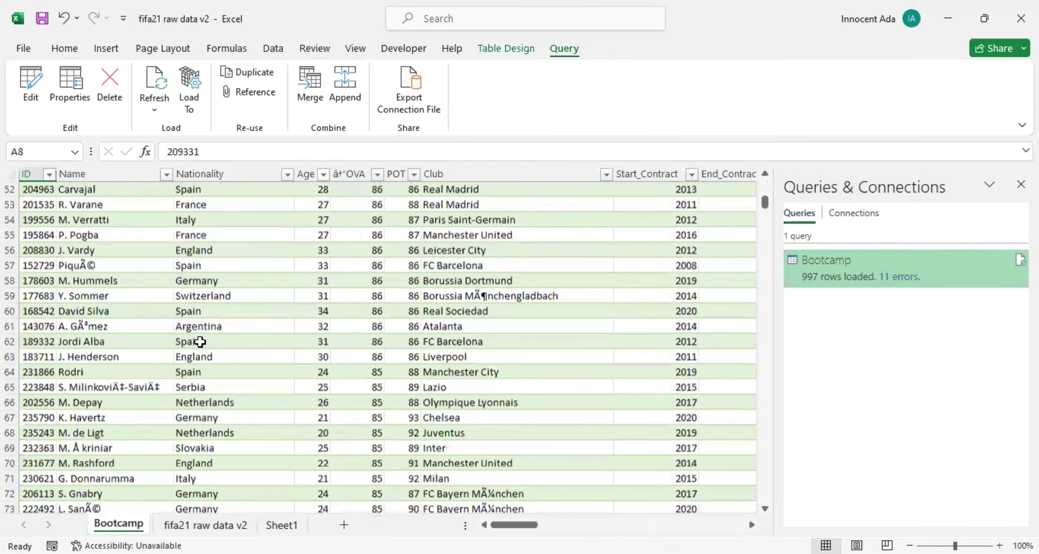
scroll(201, 342, "up", 13)
scroll(200, 342, "up", 5)
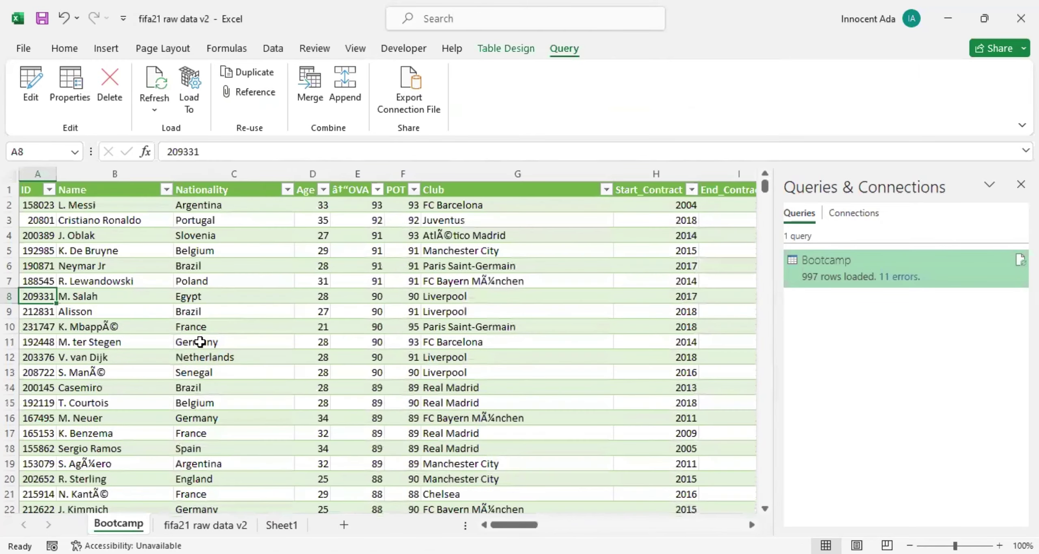